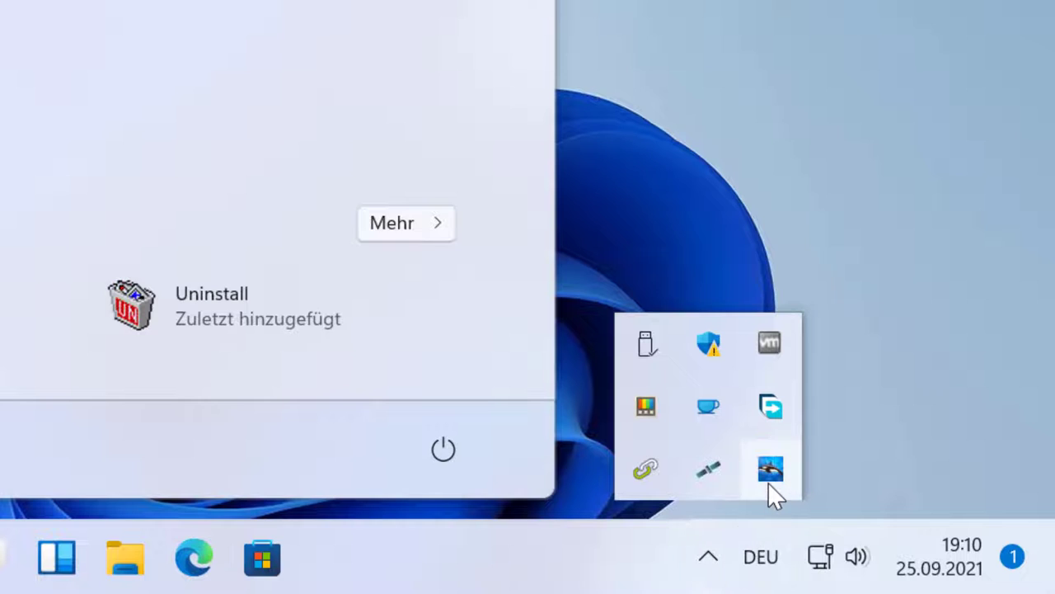
Step: Open the Button Manager V2 panel and expand the Avision Button Manager folder in the list of all apps
left_click(769, 482)
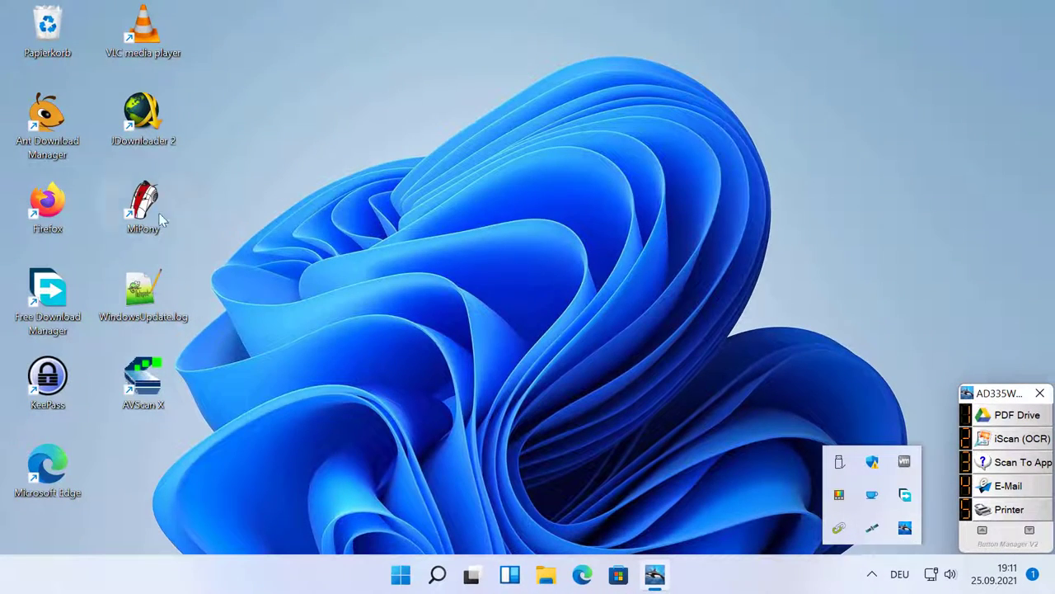
left_click(407, 581)
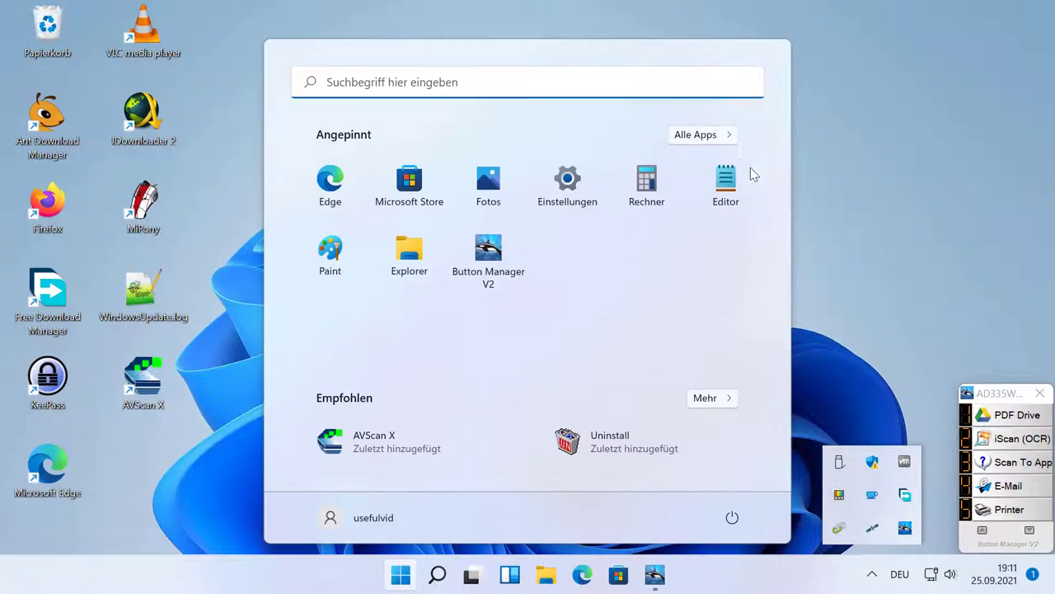
left_click(724, 134)
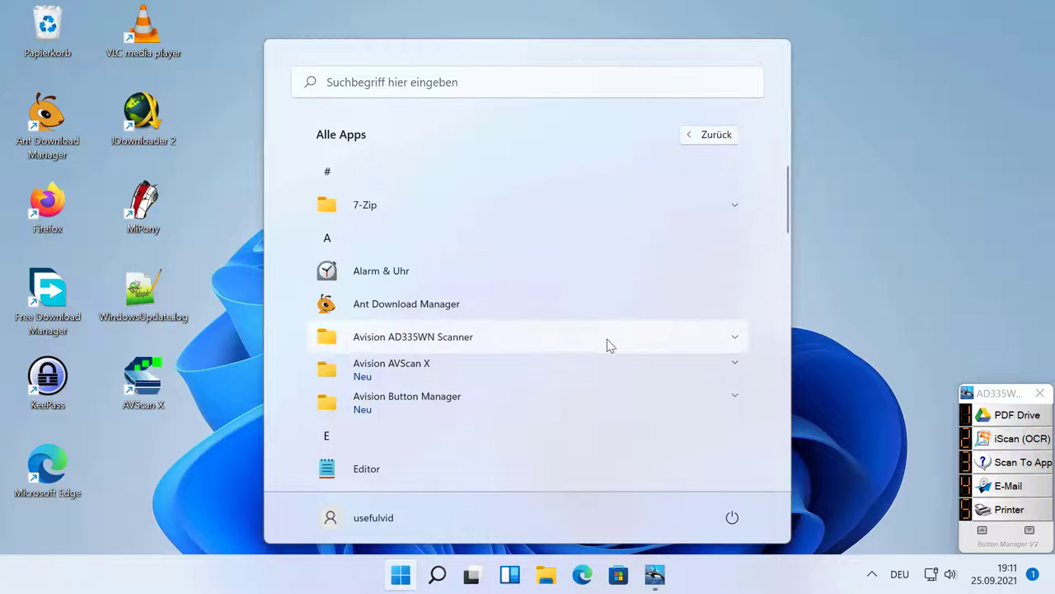
left_click(376, 404)
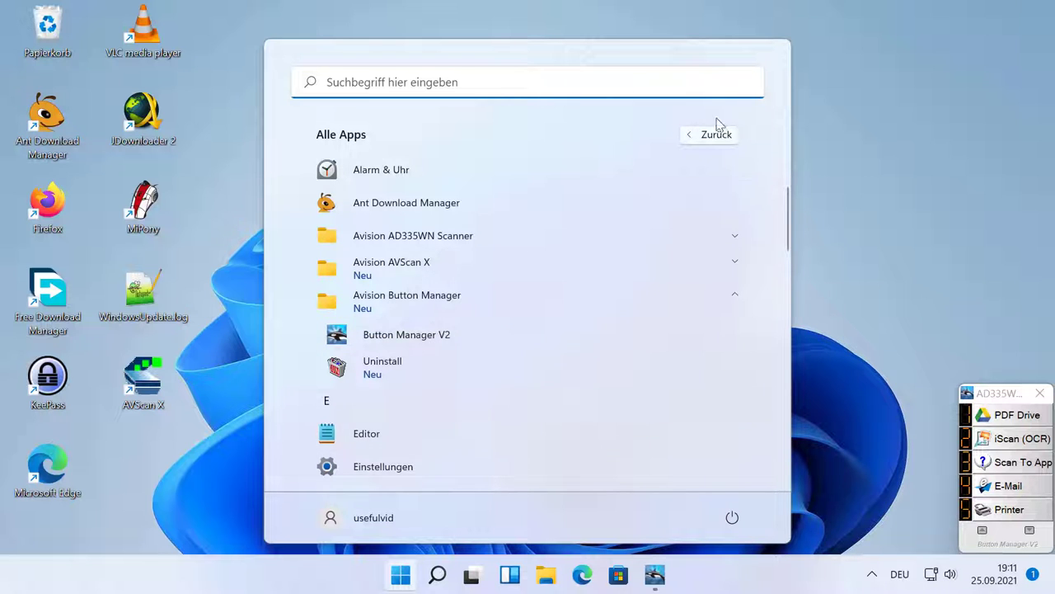
Step: Look through the panel's scan buttons up to Google Drive and return to the first one, PDF Drive
left_click(1031, 531)
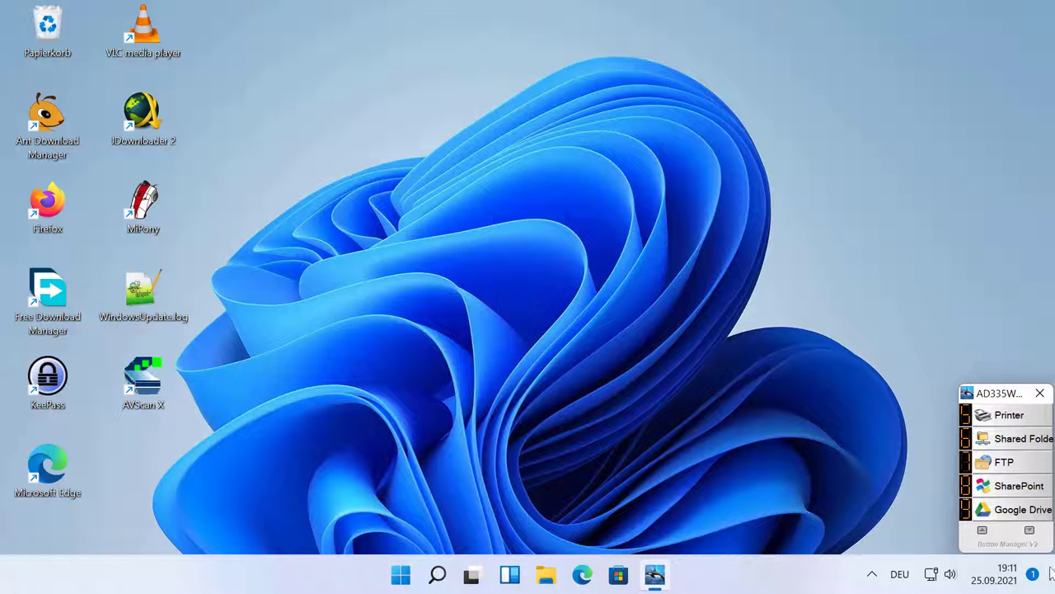
left_click(983, 532)
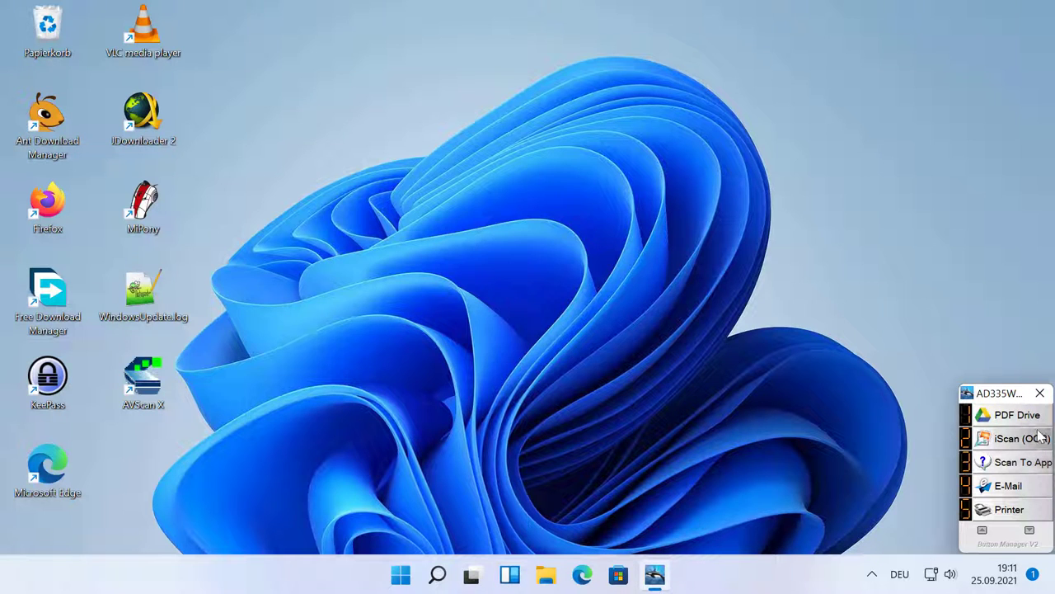
scroll(1027, 487, "down", 3)
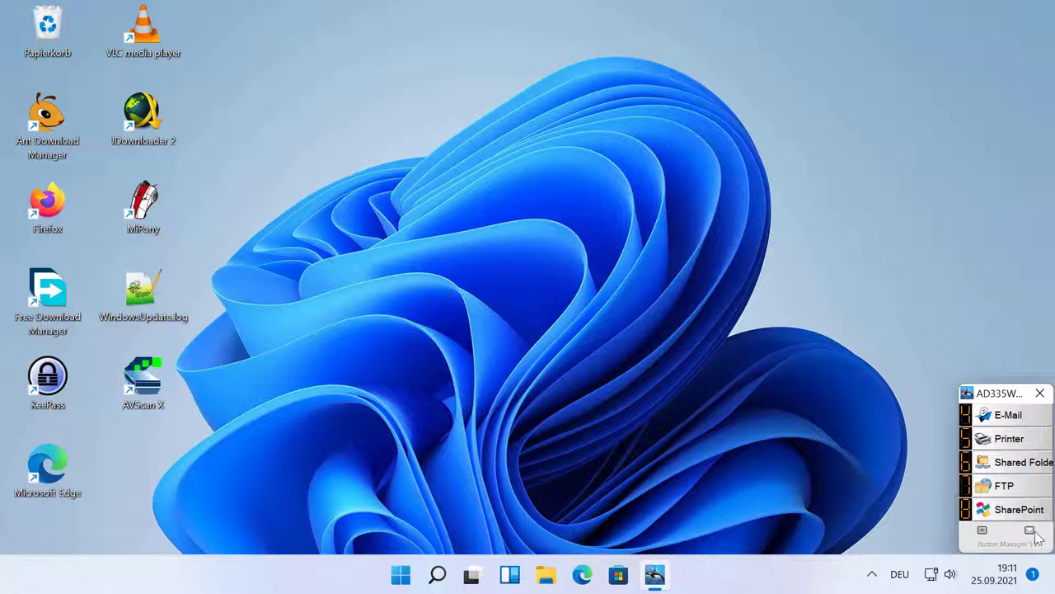
left_click(1032, 533)
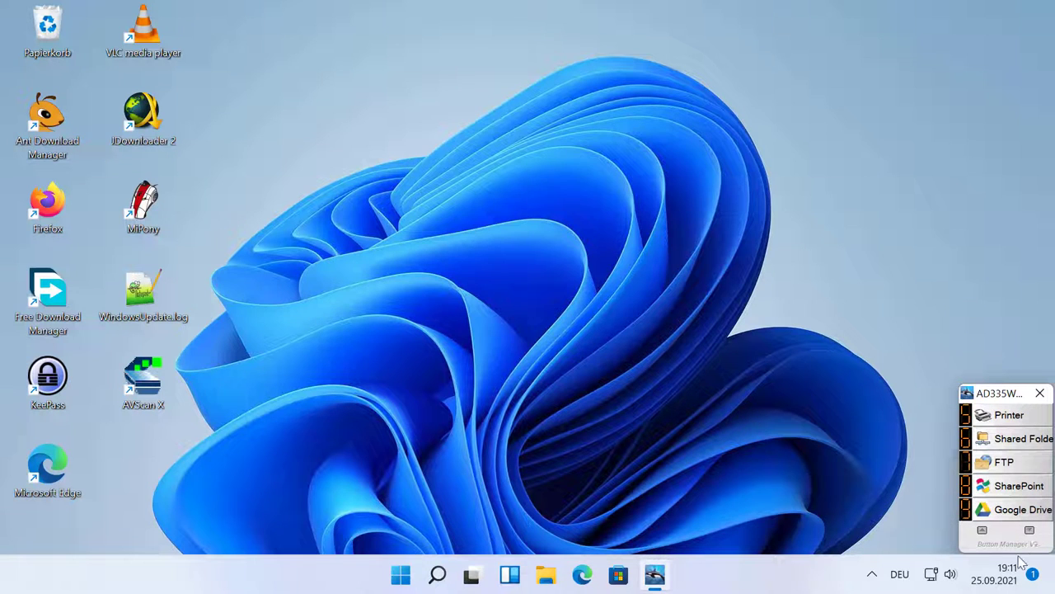
left_click(982, 531)
left_click(982, 532)
left_click(982, 532)
left_click(982, 532)
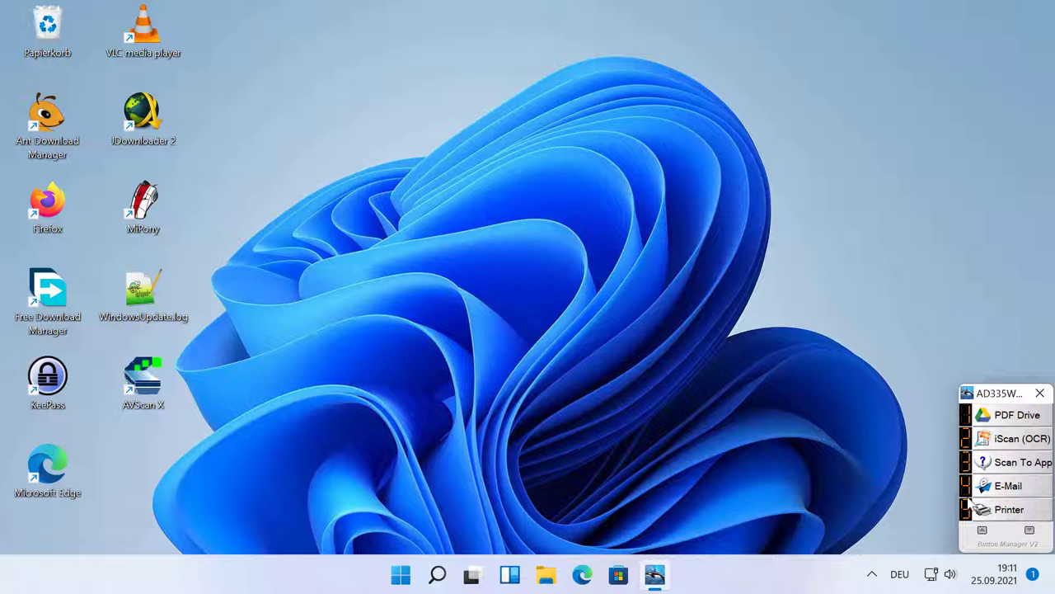
Step: Open the properties of the PDF Drive button, try the name "bdfgsdf" and set the name back to "PDF Drive"
left_click(1006, 410)
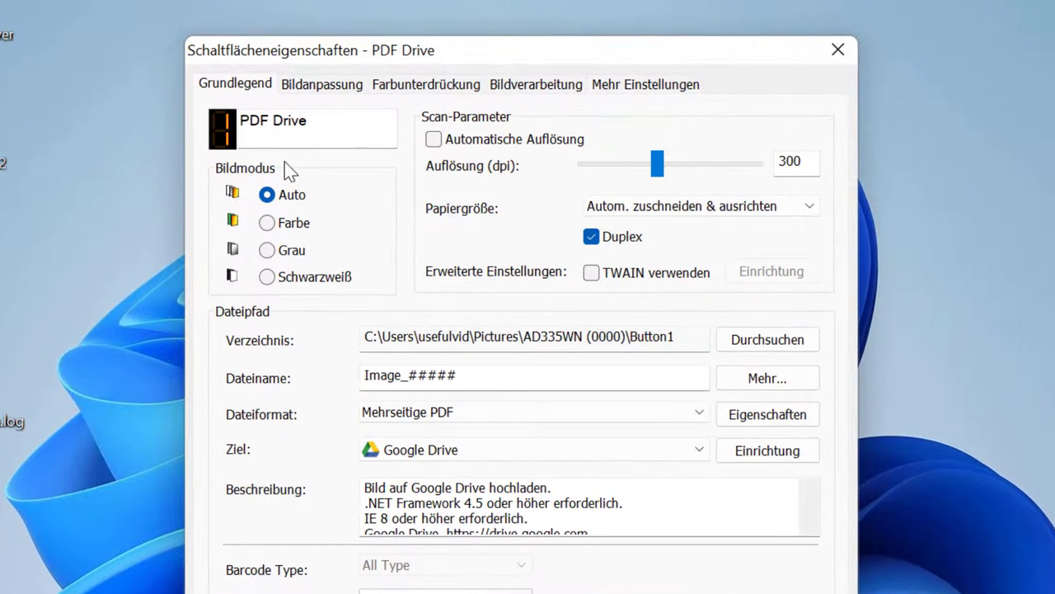
left_click_drag(332, 122, 219, 122)
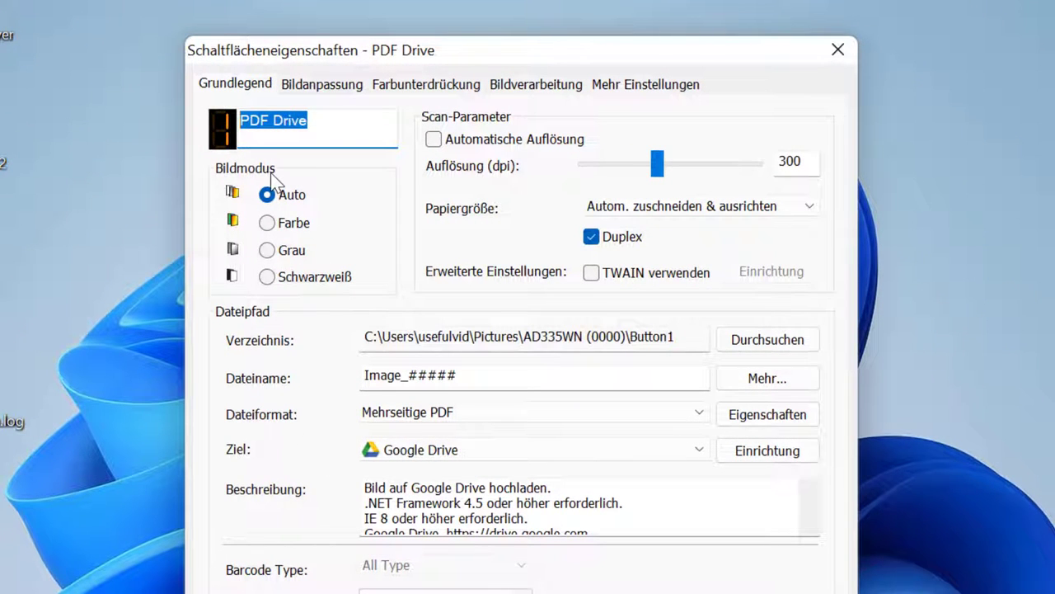
type("bdfgsdf")
key("BackSpace")
key("BackSpace")
key("BackSpace")
key("BackSpace")
key("BackSpace")
key("BackSpace")
key("BackSpace")
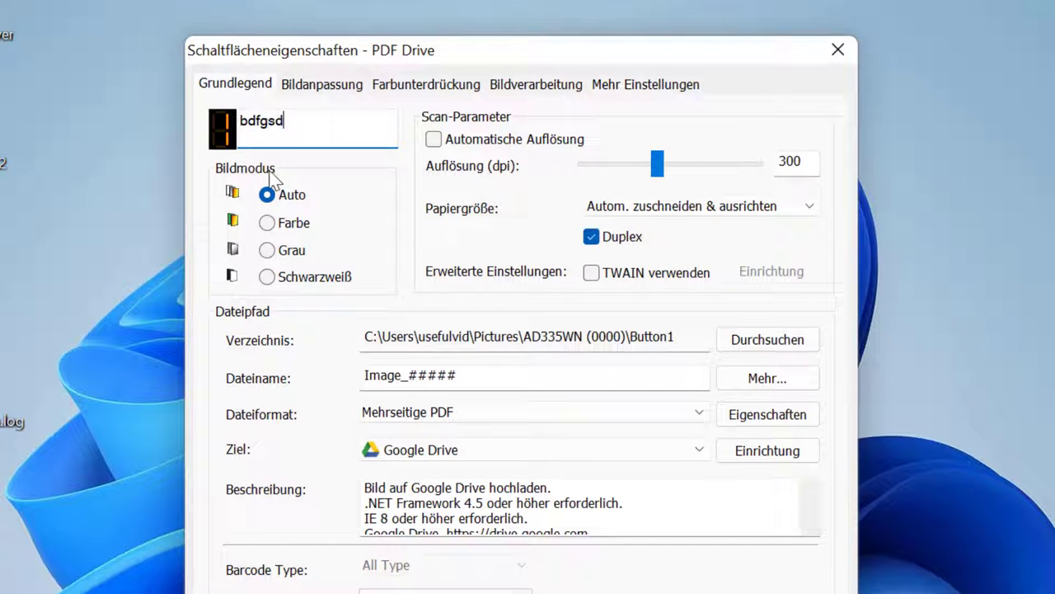
type("PDF Drive")
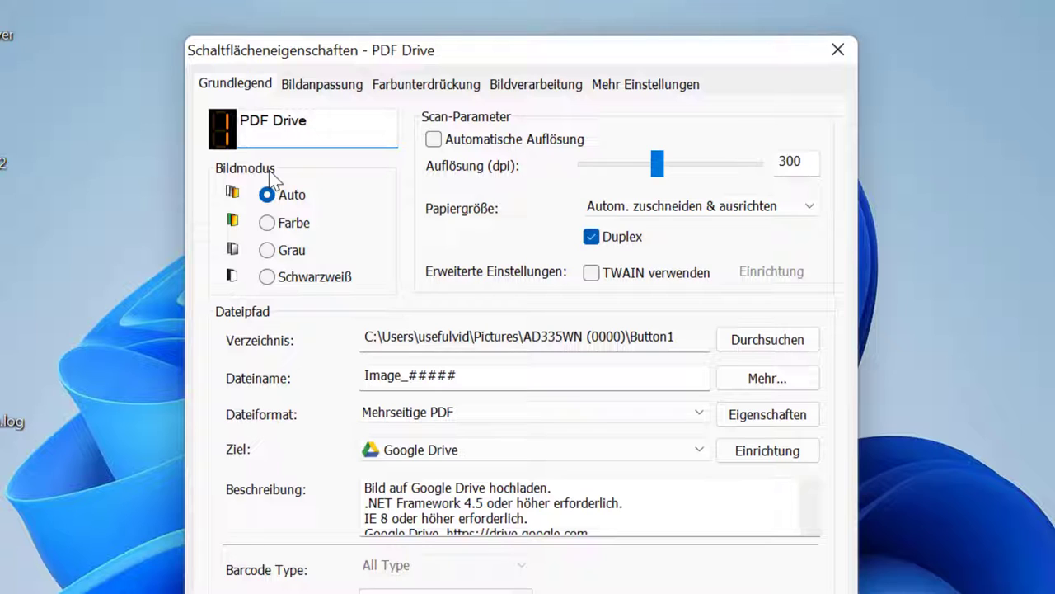
Step: Try the image mode Farbe, switch back to Auto, and reselect the paper size "Autom. zuschneiden & ausrichten"
left_click(272, 223)
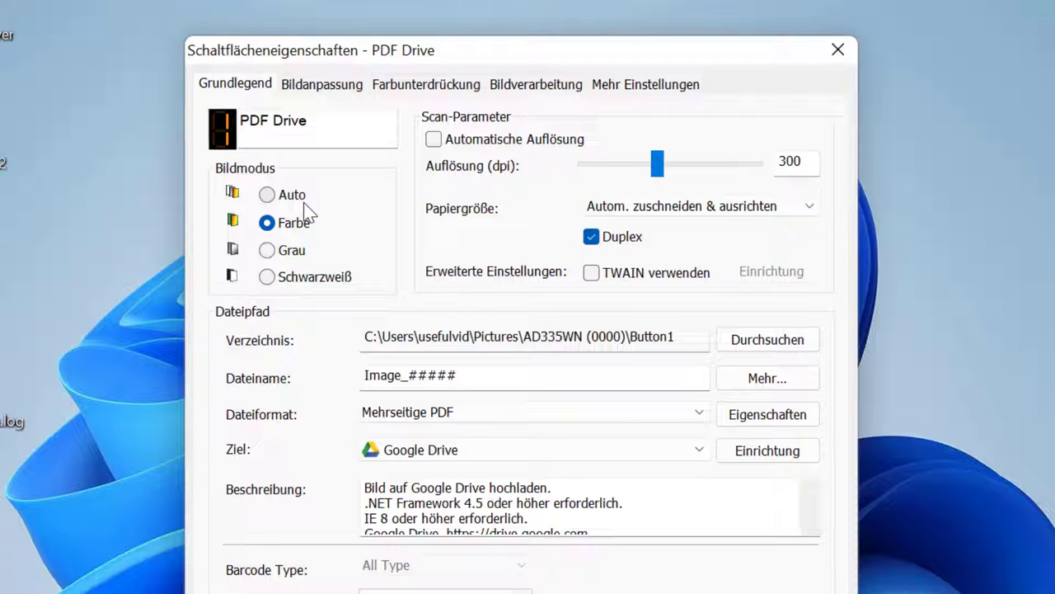
left_click(301, 198)
left_click(809, 208)
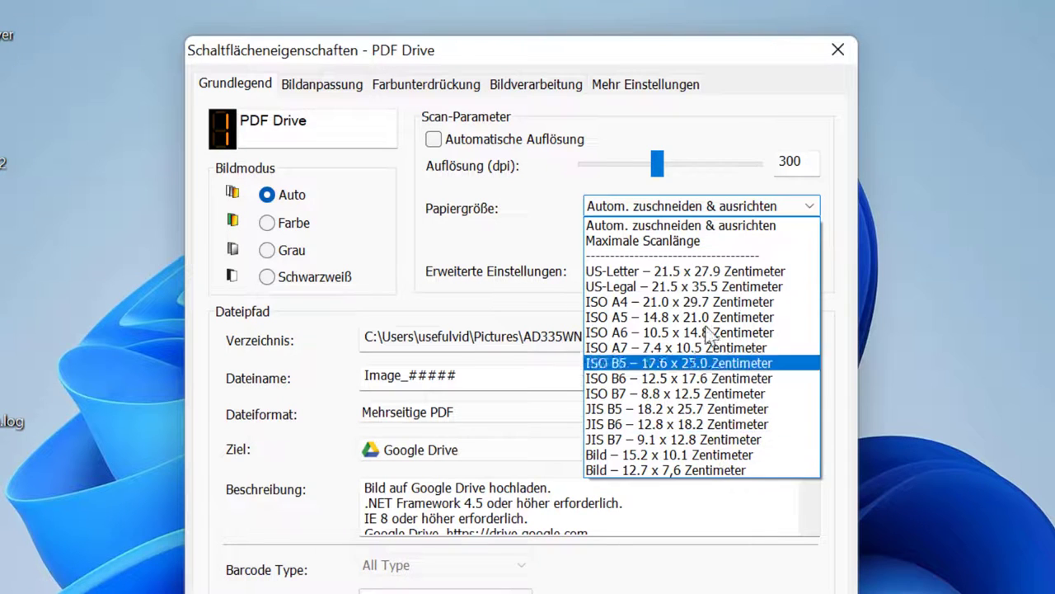
left_click(750, 230)
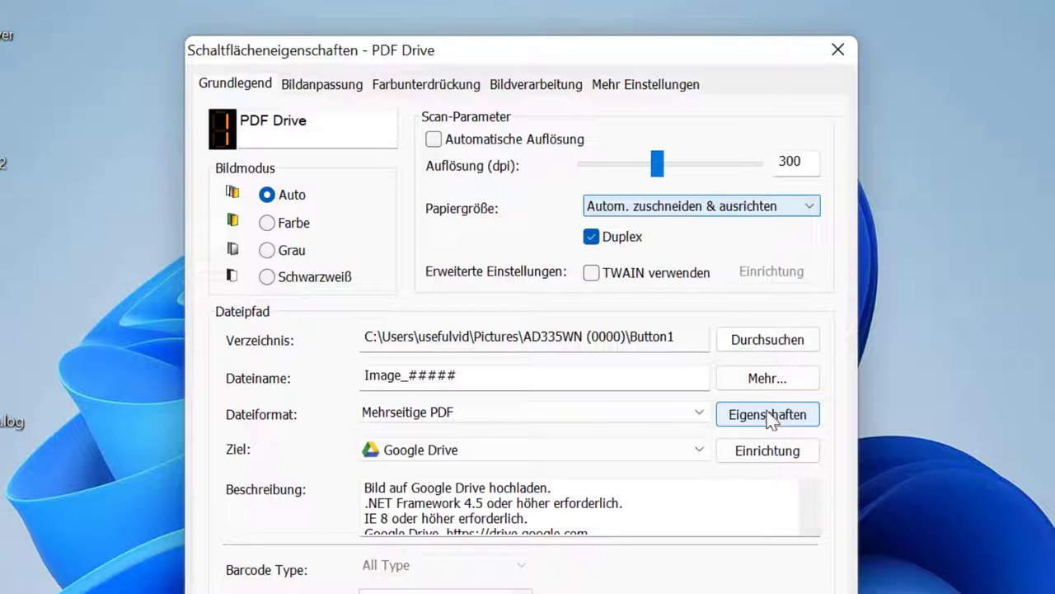
Step: Open the PDF Drive button's save directory in File Explorer by its path, inspect it and return to the button properties
left_click_drag(697, 341, 371, 336)
left_click(371, 336)
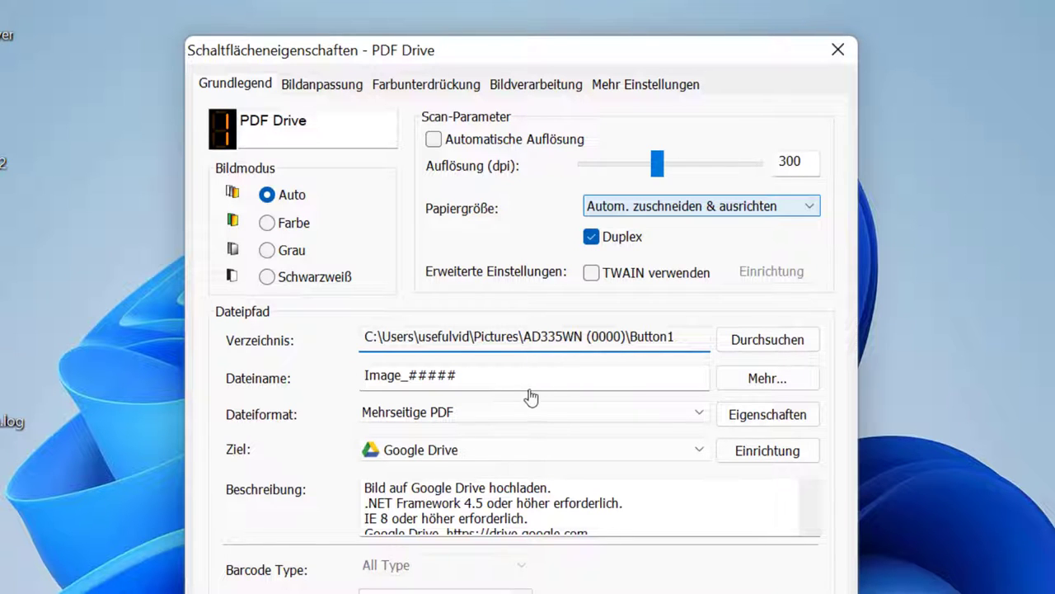
left_click_drag(694, 340, 345, 341)
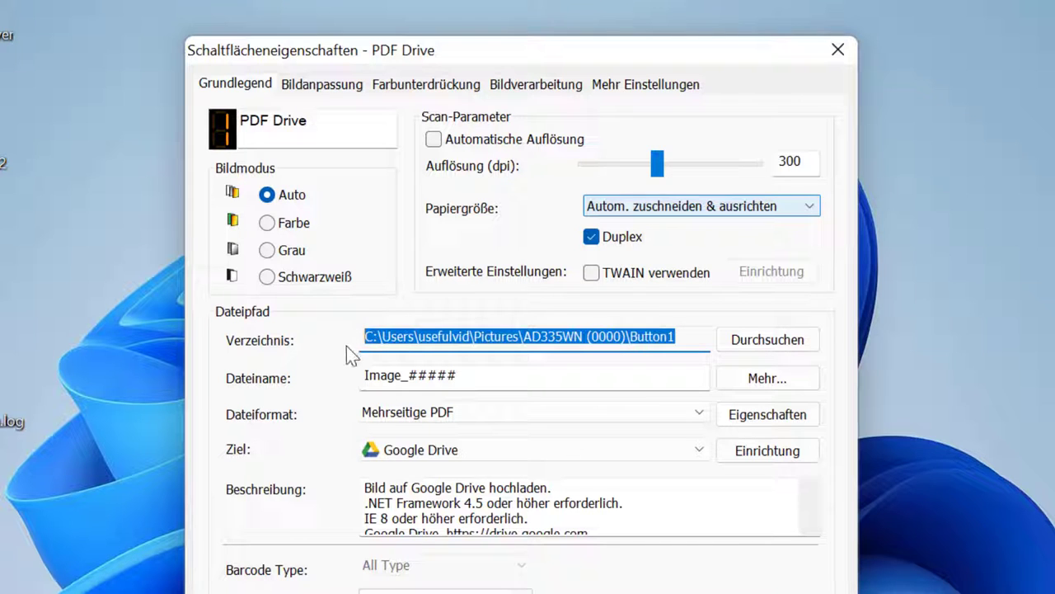
key("alt+Tab")
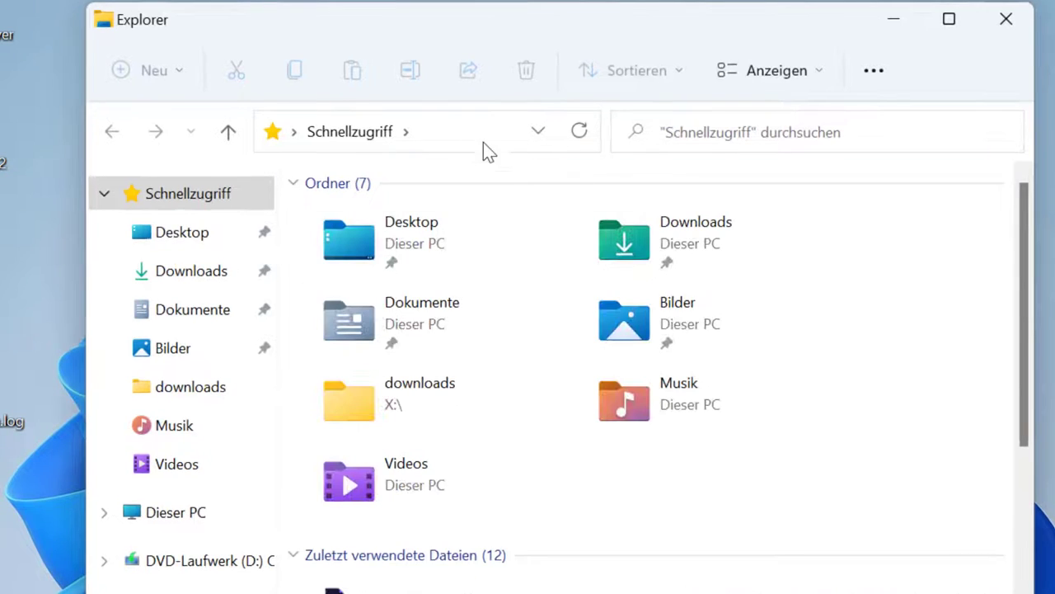
left_click(483, 142)
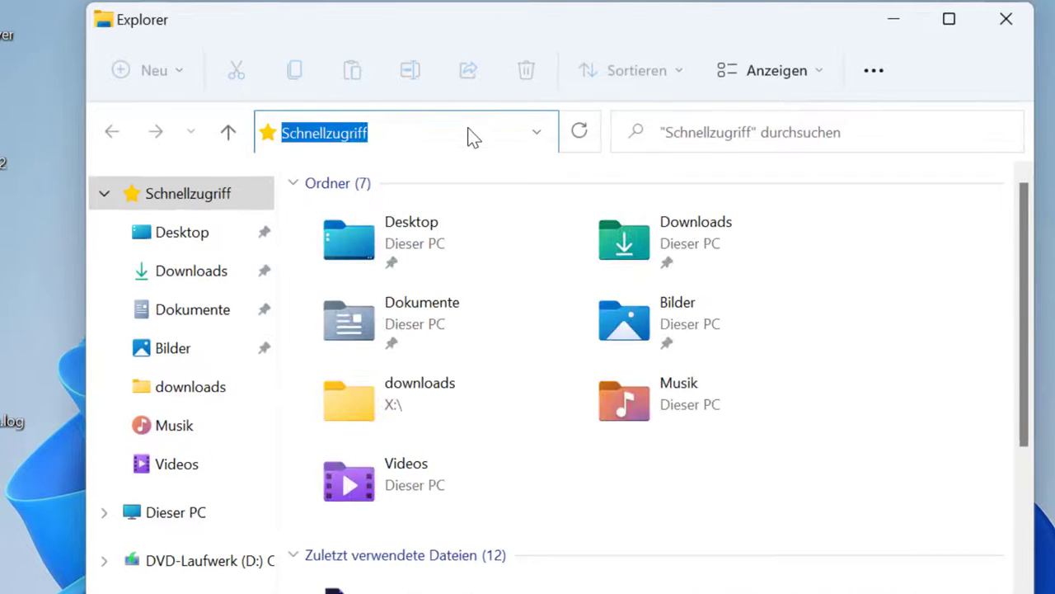
key("ctrl+v")
key("Return")
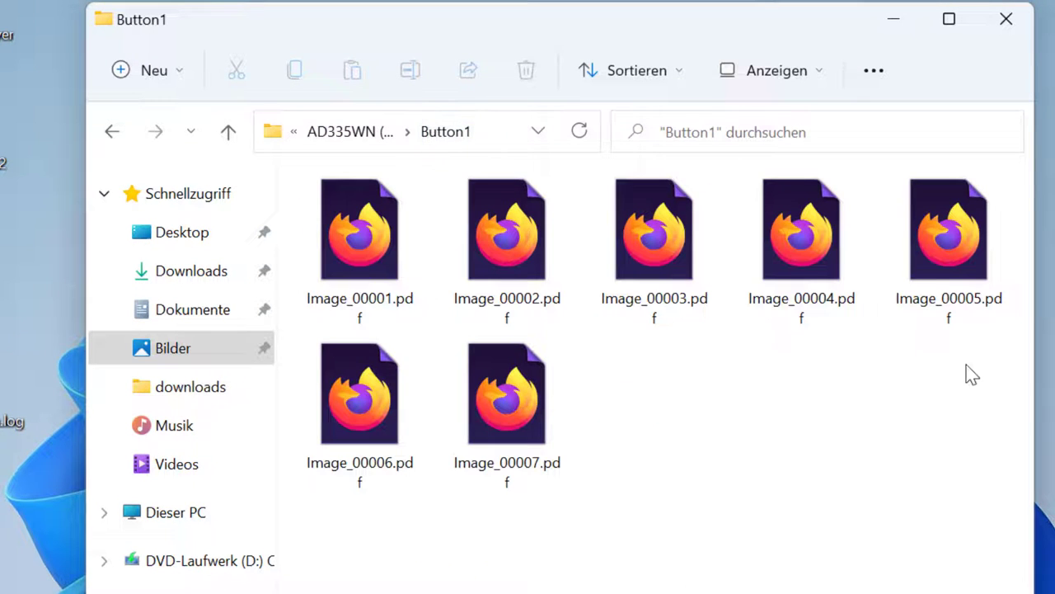
left_click(905, 18)
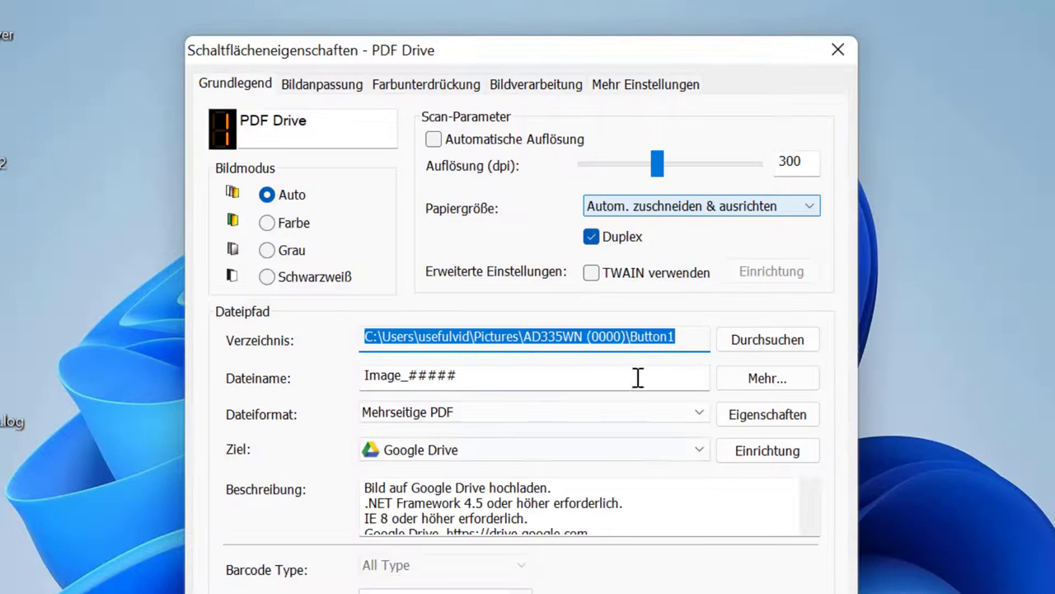
left_click(678, 346)
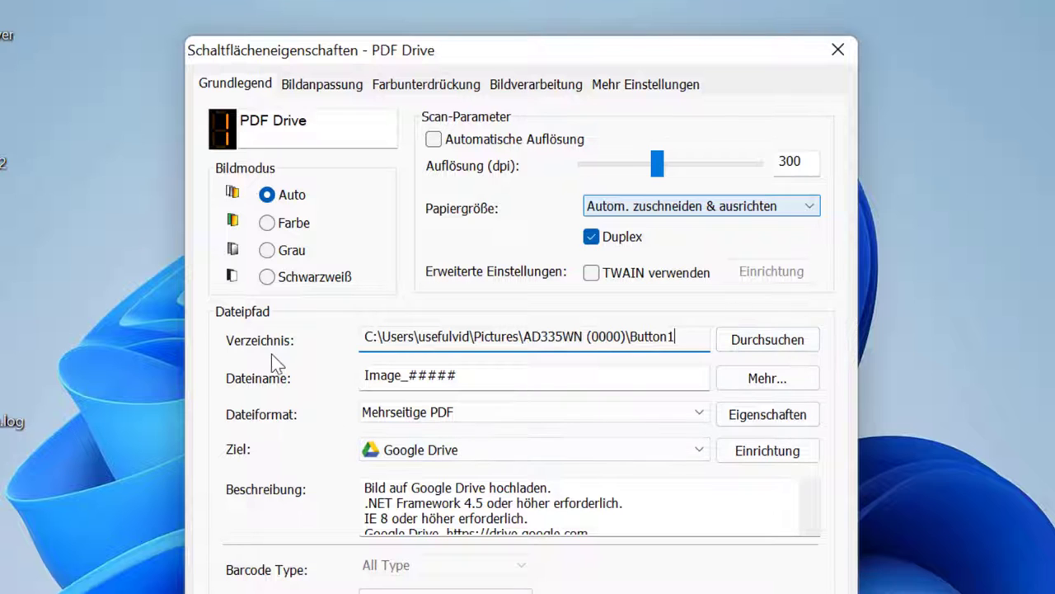
Step: Examine the available scan destinations and the Google Drive setup, and accept the setup dialog
left_click(709, 448)
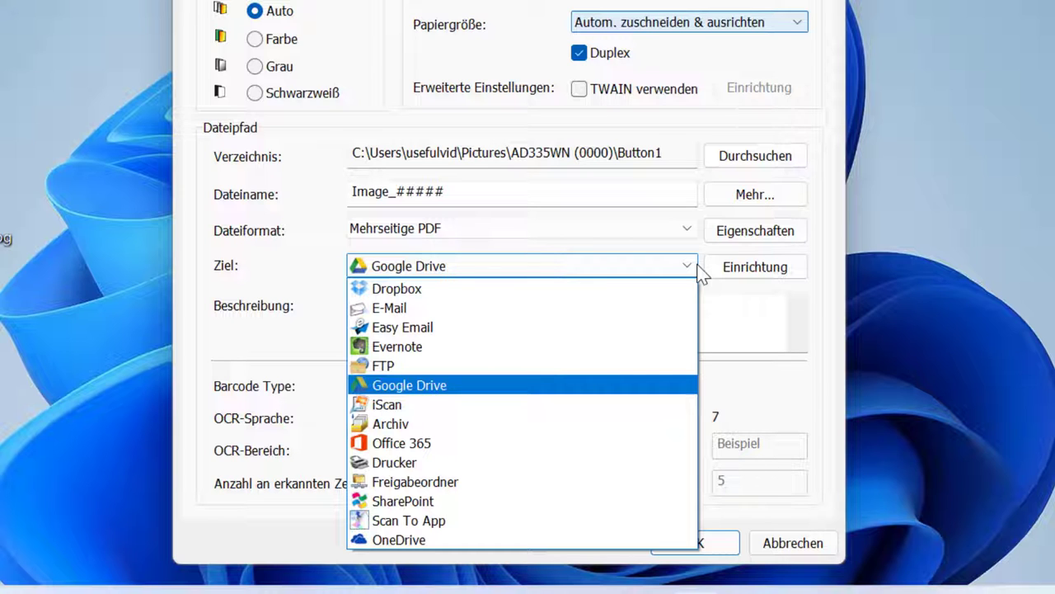
left_click(700, 268)
left_click(723, 267)
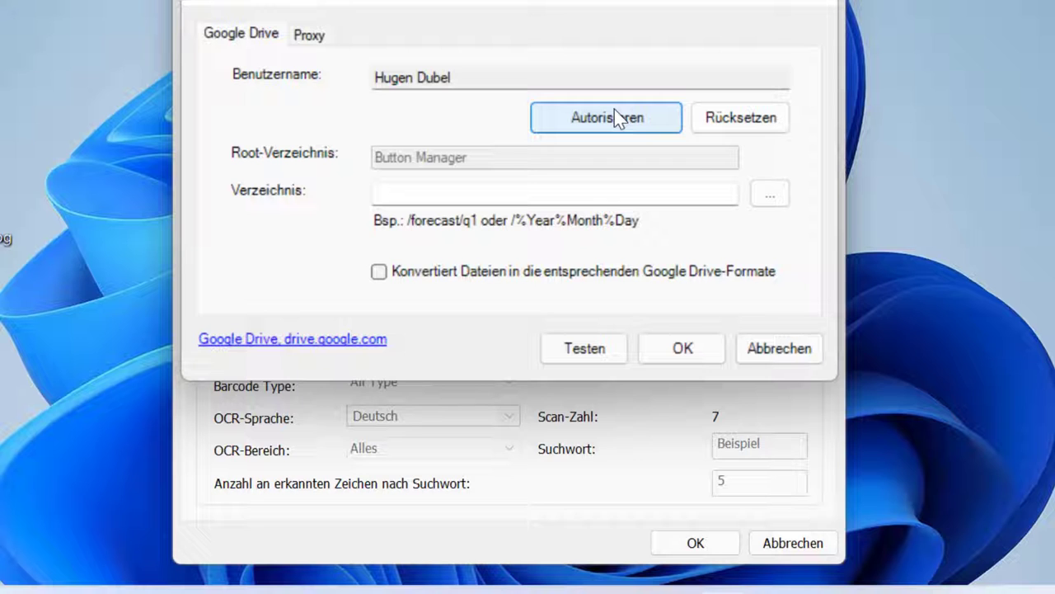
left_click(709, 358)
left_click(680, 266)
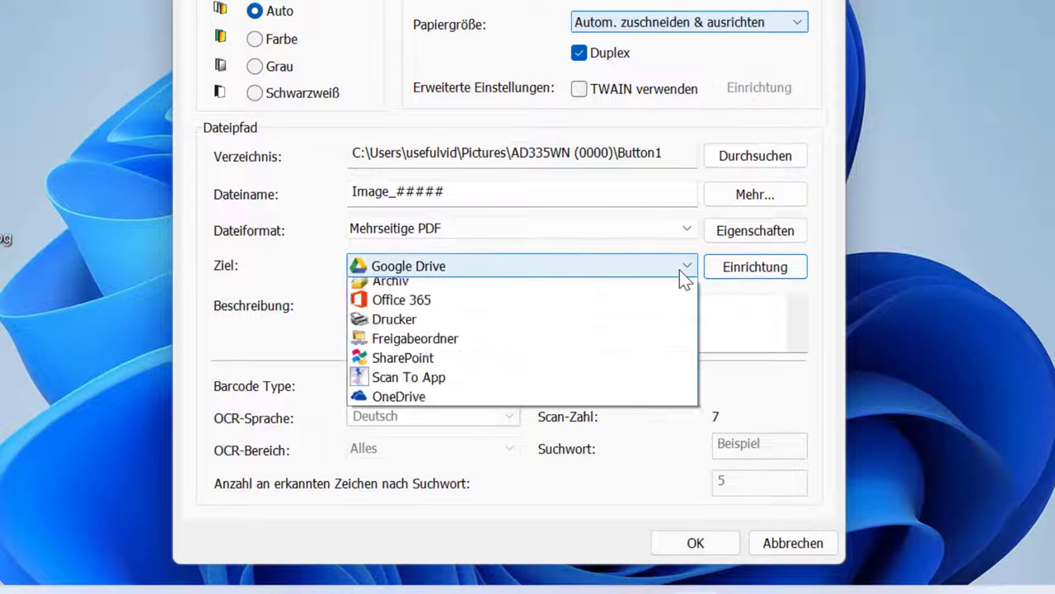
left_click(679, 270)
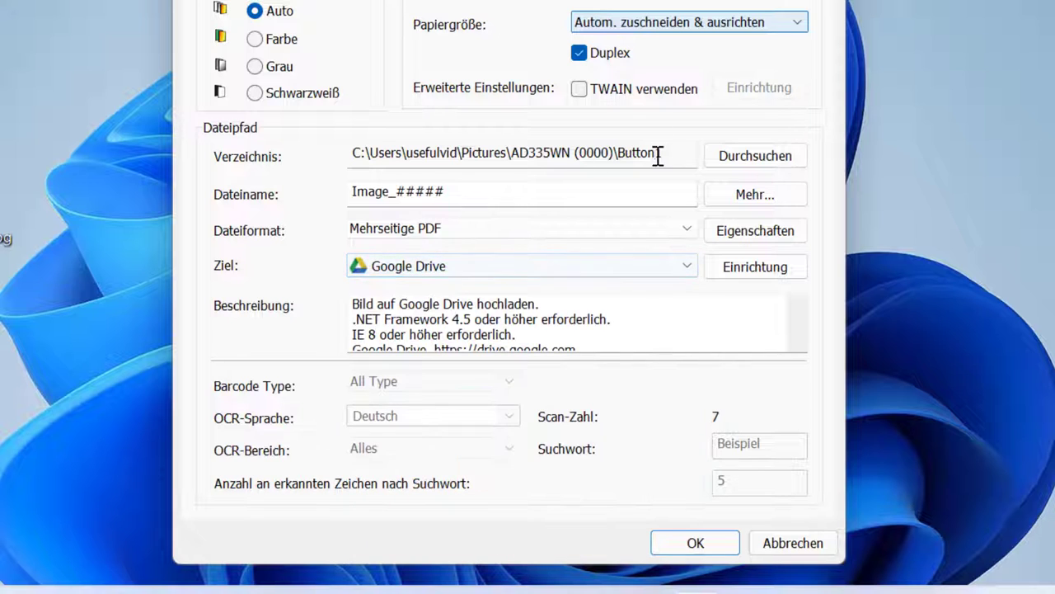
Step: Examine the save directory path and the ##### counter placeholder in the file name "Image_#####"
left_click_drag(657, 156, 382, 165)
left_click(614, 161)
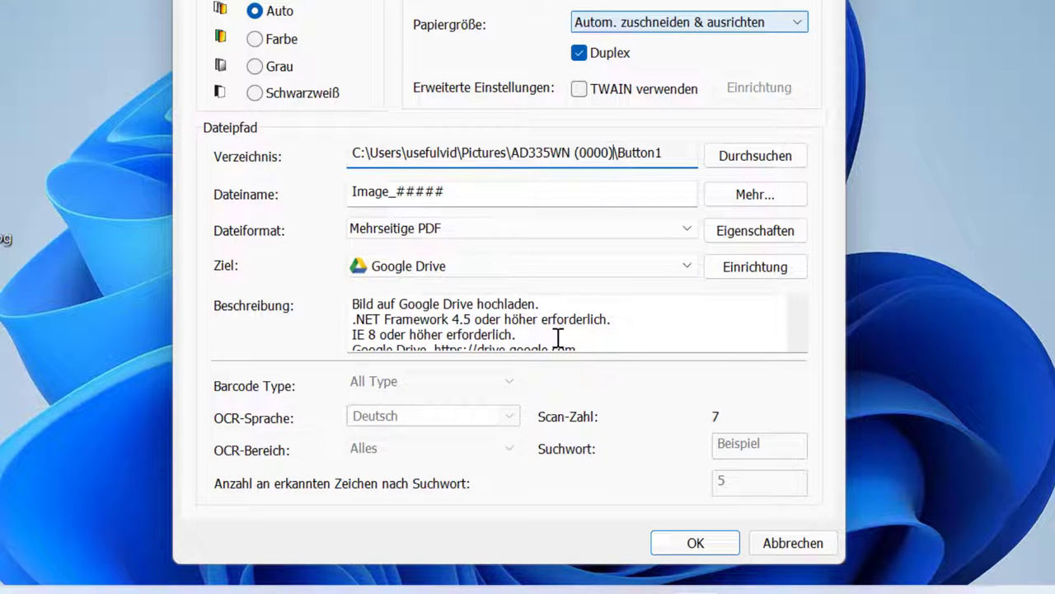
left_click(613, 193)
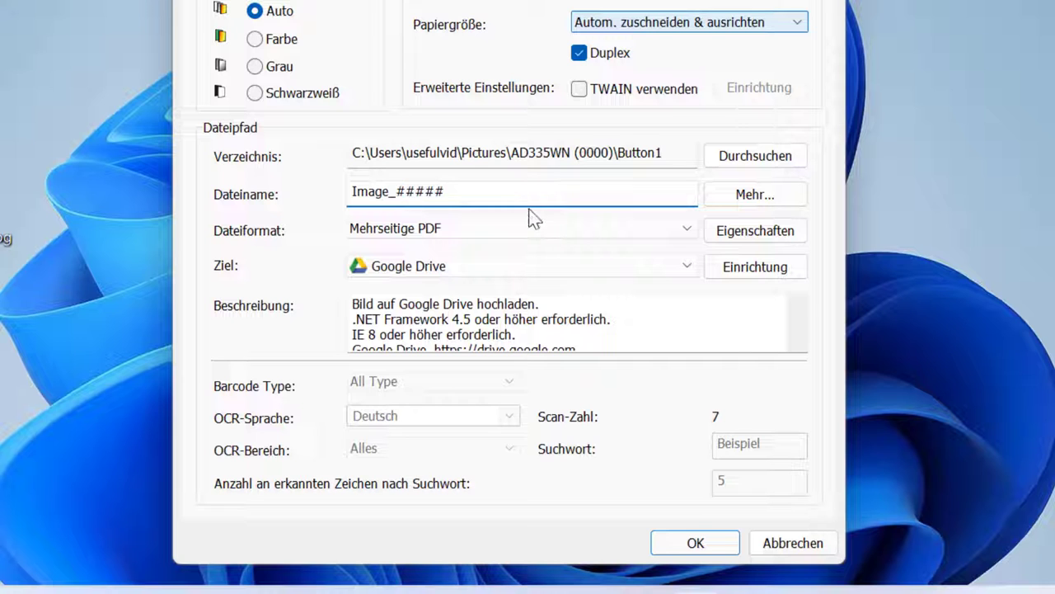
left_click_drag(396, 190, 511, 195)
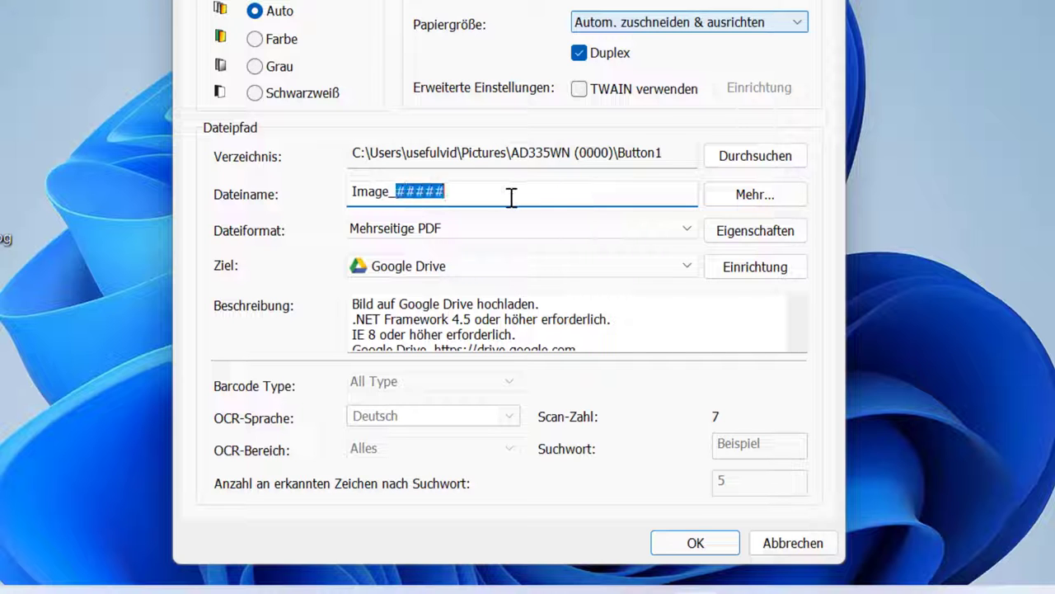
left_click(511, 195)
Step: View the placeholders available for the file name, close their list and point out the ##### counter again
left_click(722, 216)
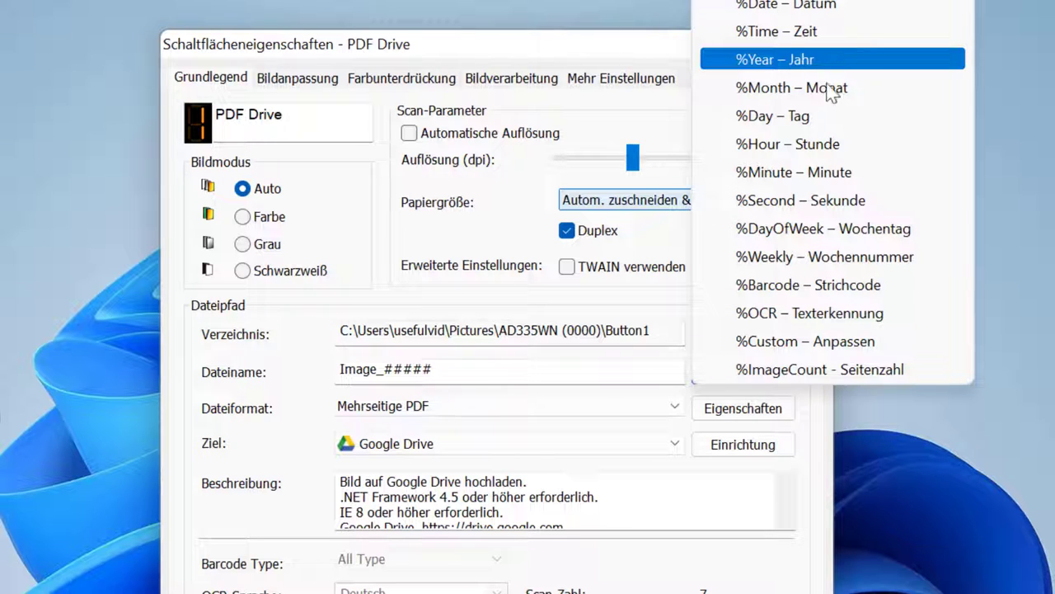
left_click(474, 348)
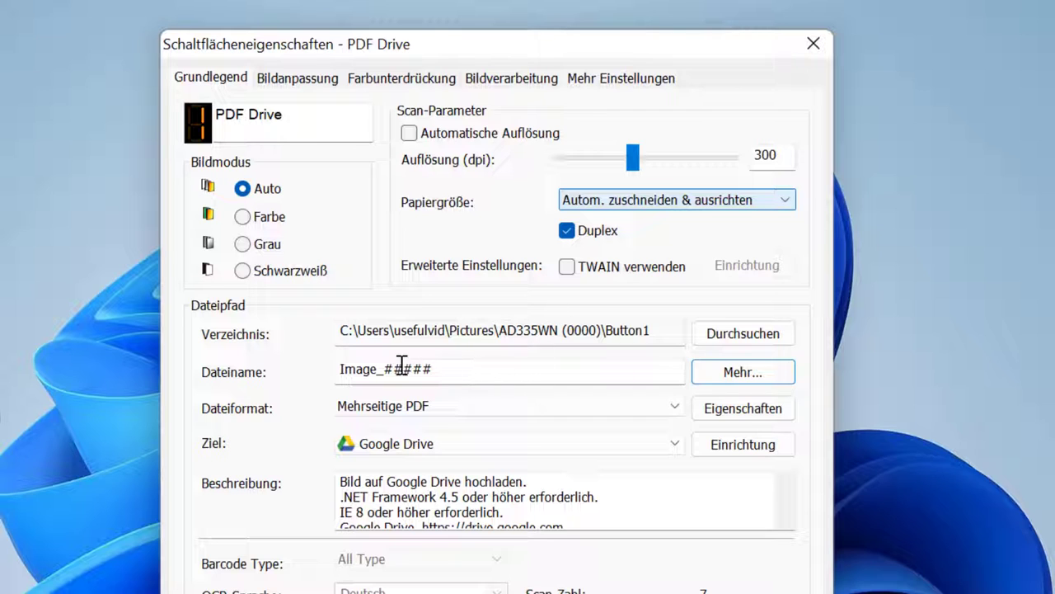
left_click_drag(394, 366, 522, 366)
left_click(525, 368)
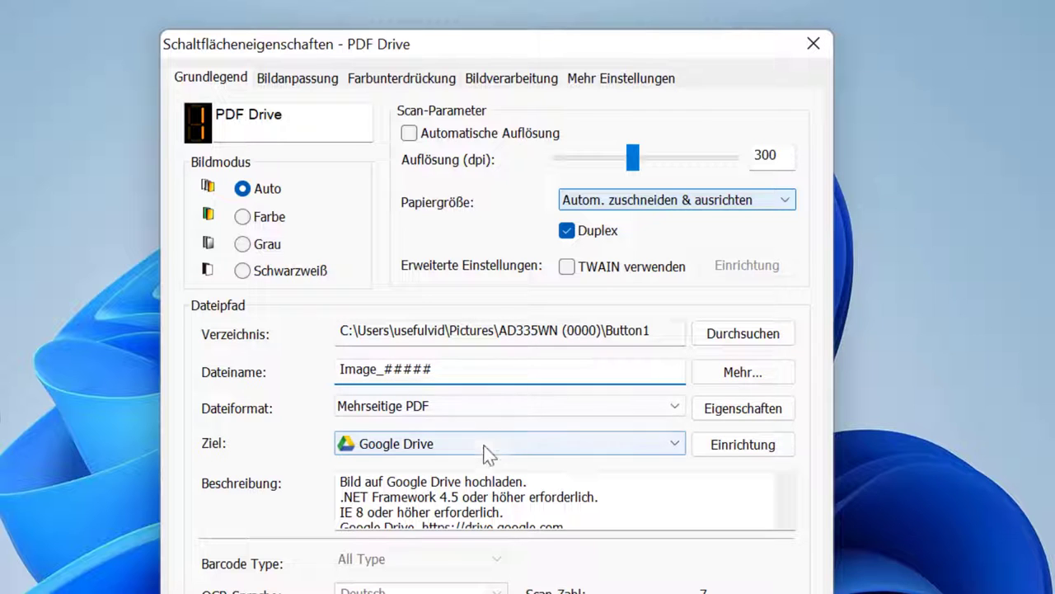
left_click_drag(384, 369, 462, 373)
left_click(462, 373)
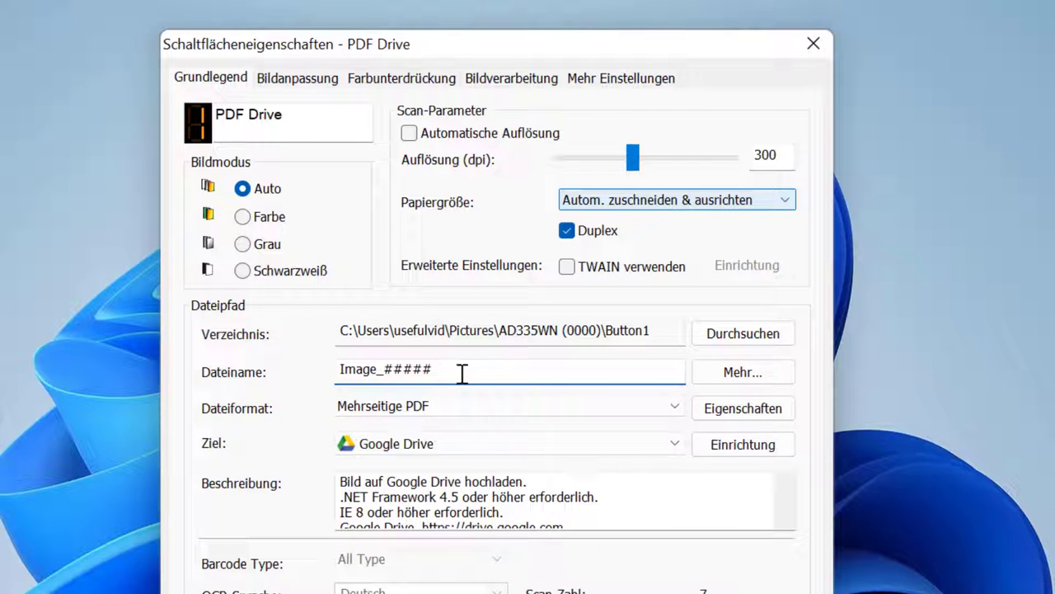
Step: Review the available file formats, keep Mehrseitige PDF and open its PDF properties
left_click(681, 407)
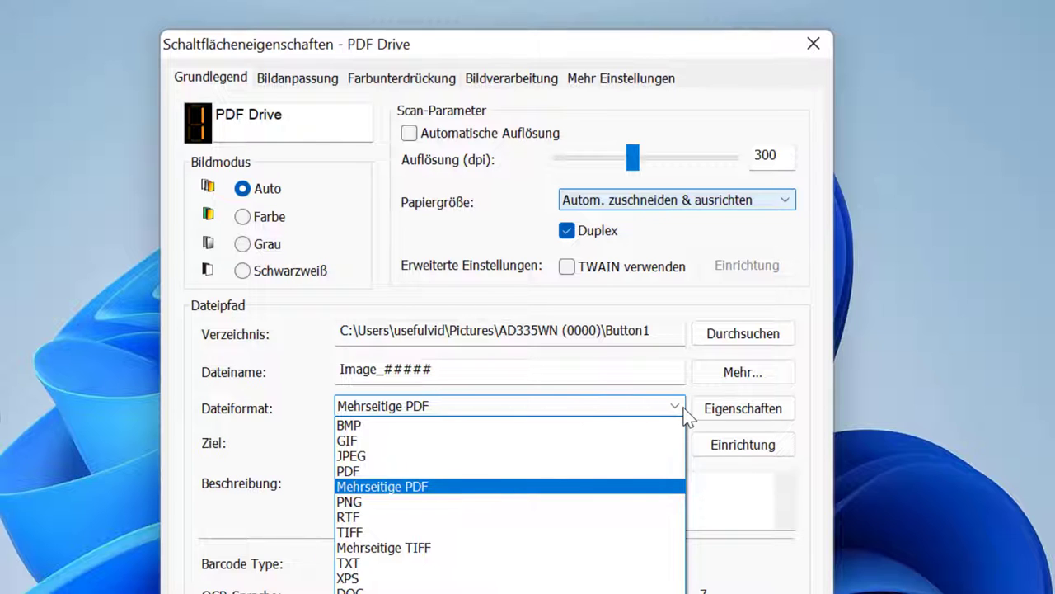
left_click(413, 486)
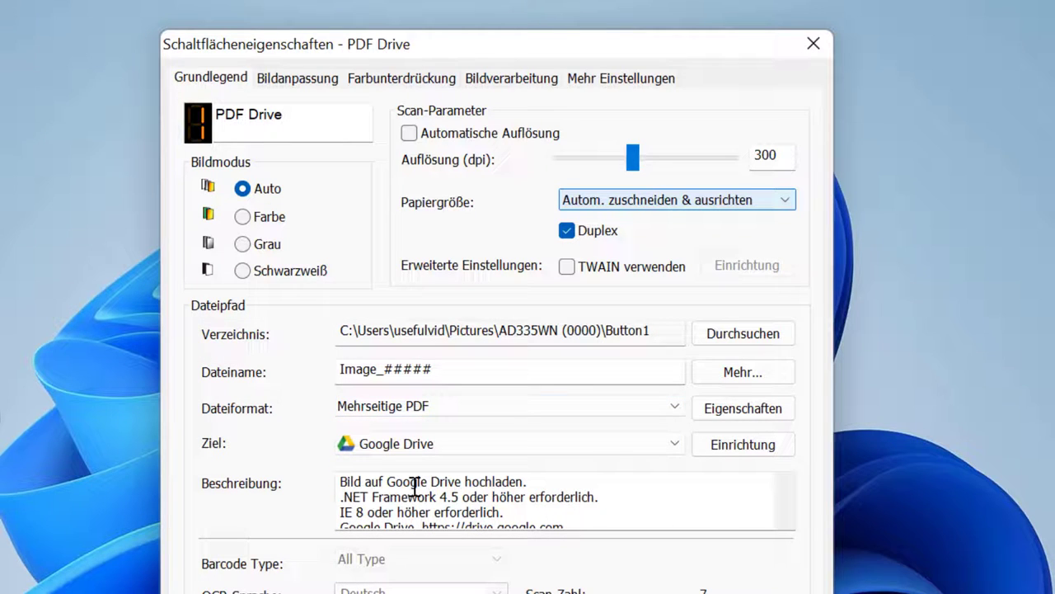
left_click(758, 412)
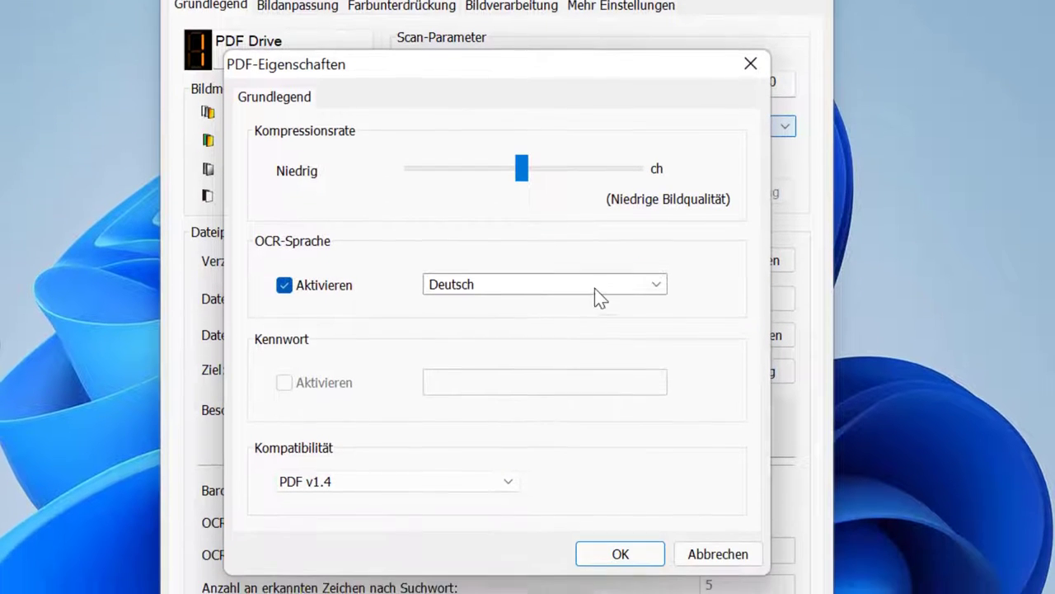
Step: Try the PDF (Quick mode) and PDF v1.5 compatibility levels, return to PDF v1.4 and reactivate the OCR language
left_click(447, 478)
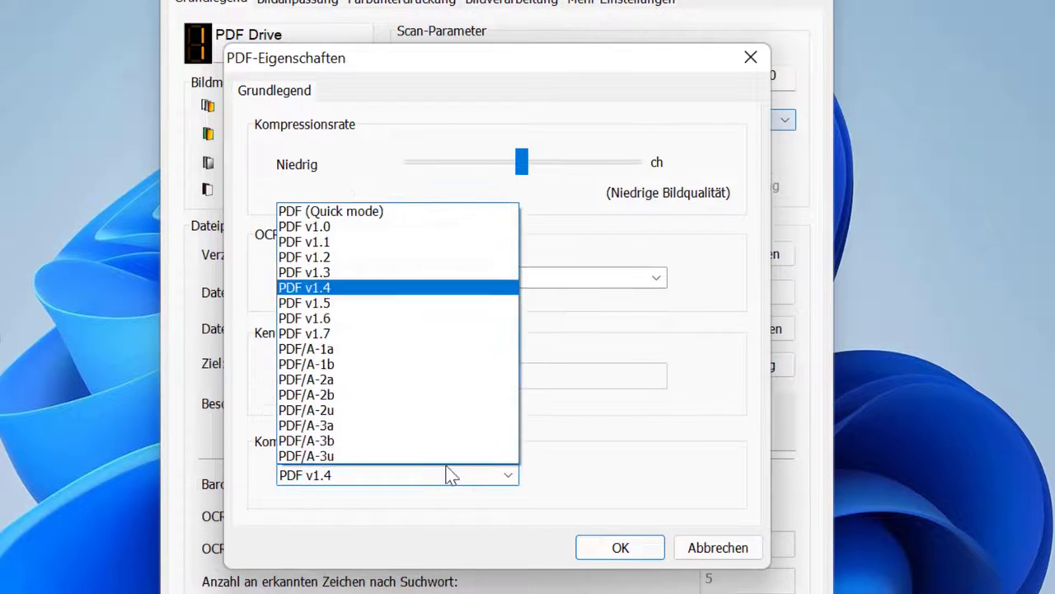
left_click(459, 213)
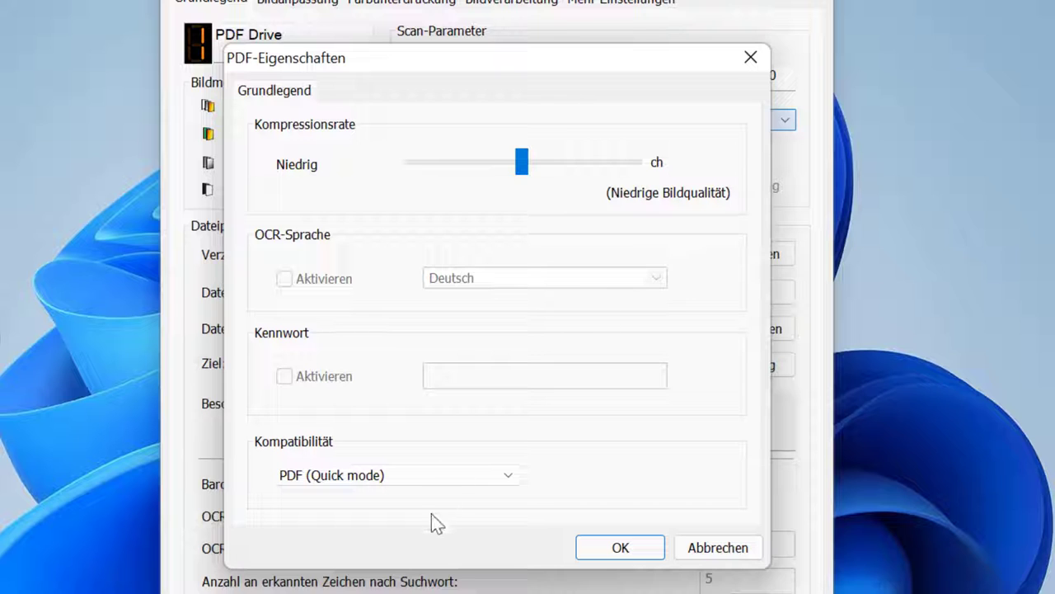
left_click(460, 479)
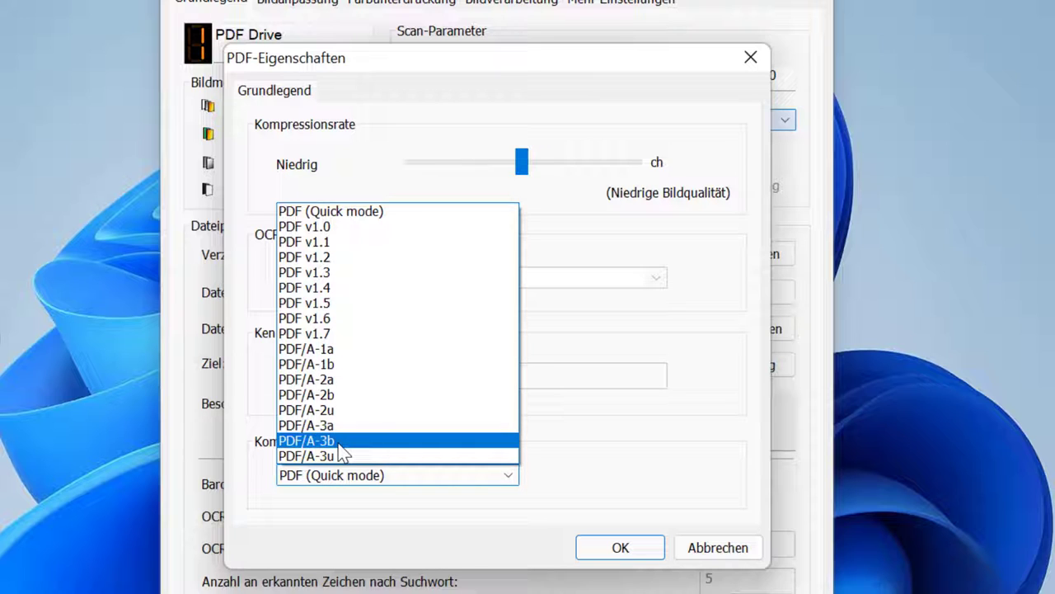
left_click(330, 303)
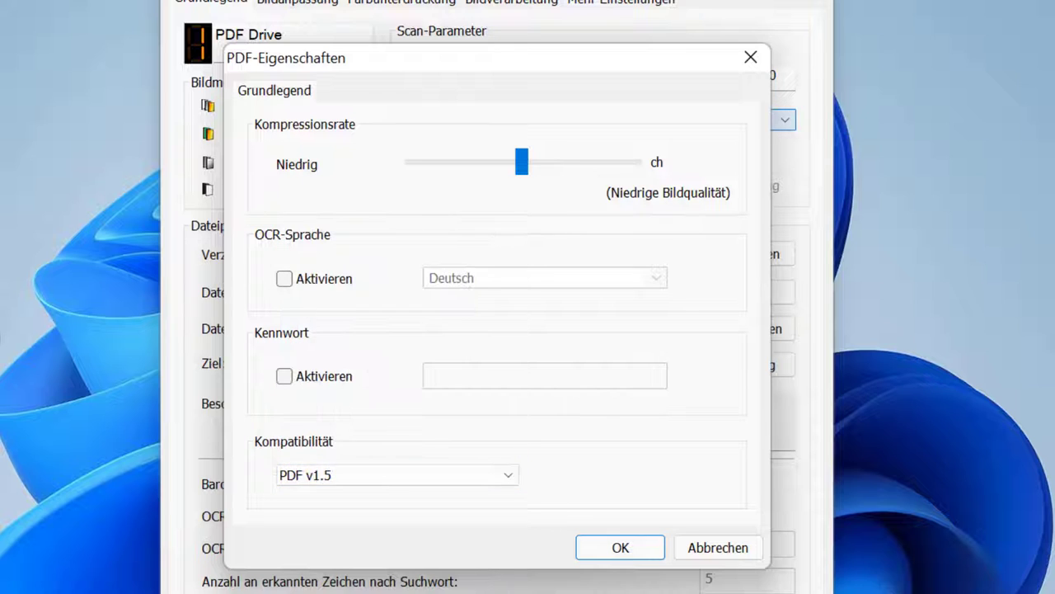
left_click(358, 473)
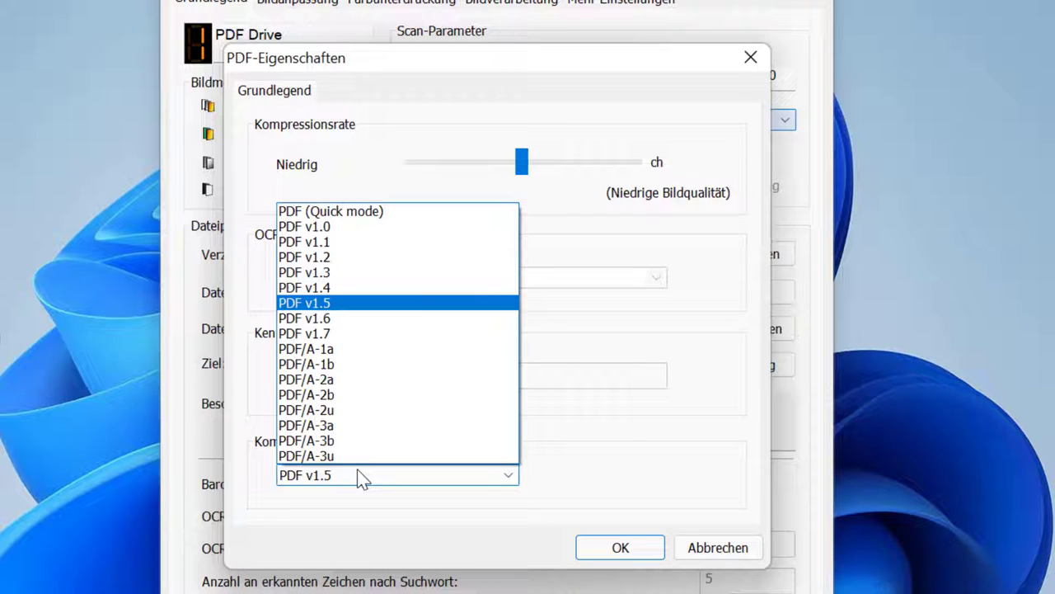
left_click(362, 289)
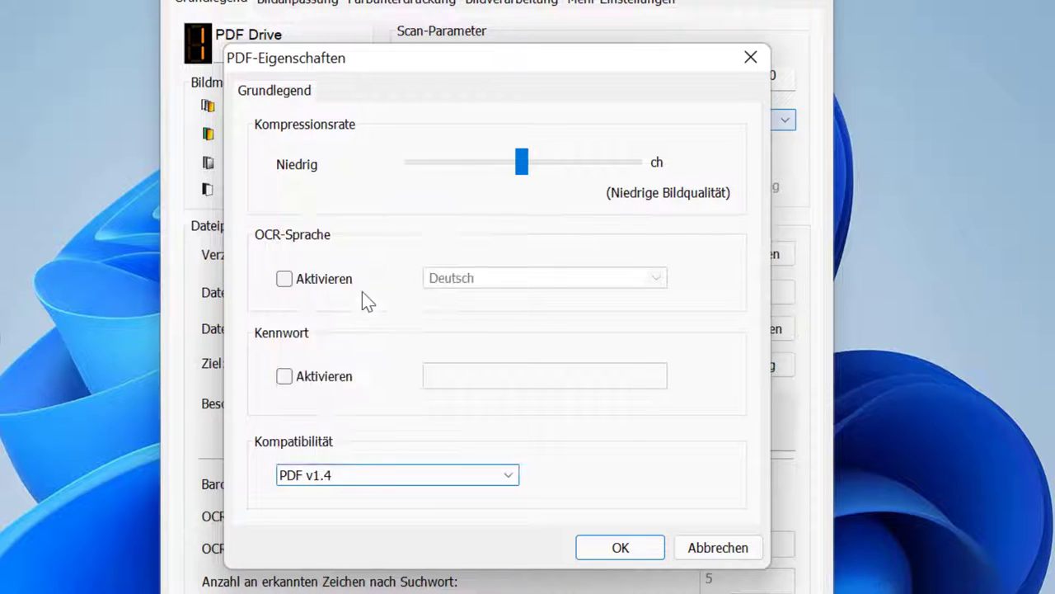
left_click(319, 277)
Step: Look through the list of available OCR languages in the PDF properties
left_click(532, 274)
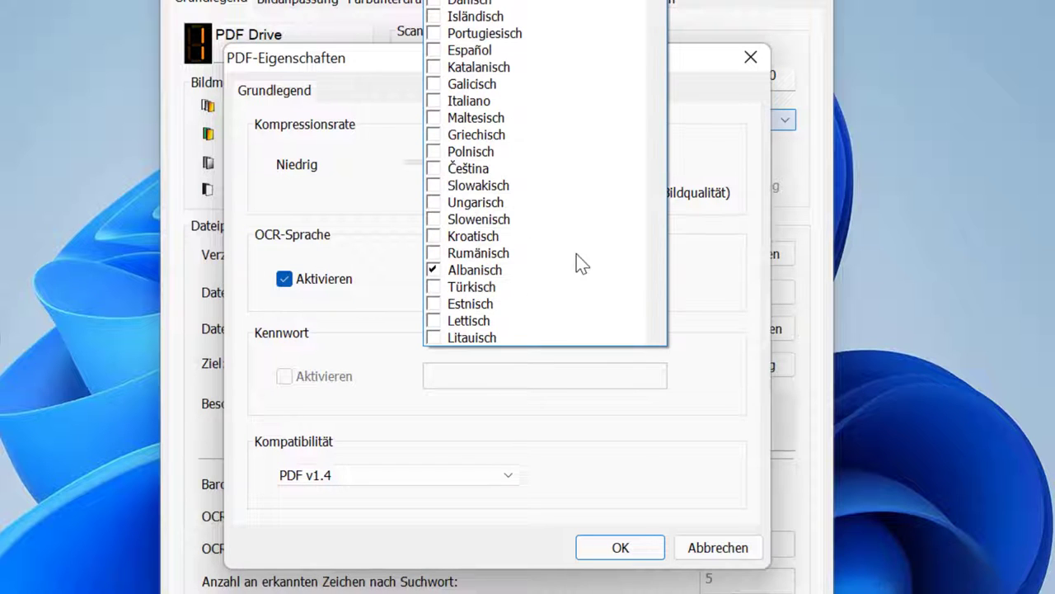
left_click(432, 270)
scroll(434, 278, "down", 14)
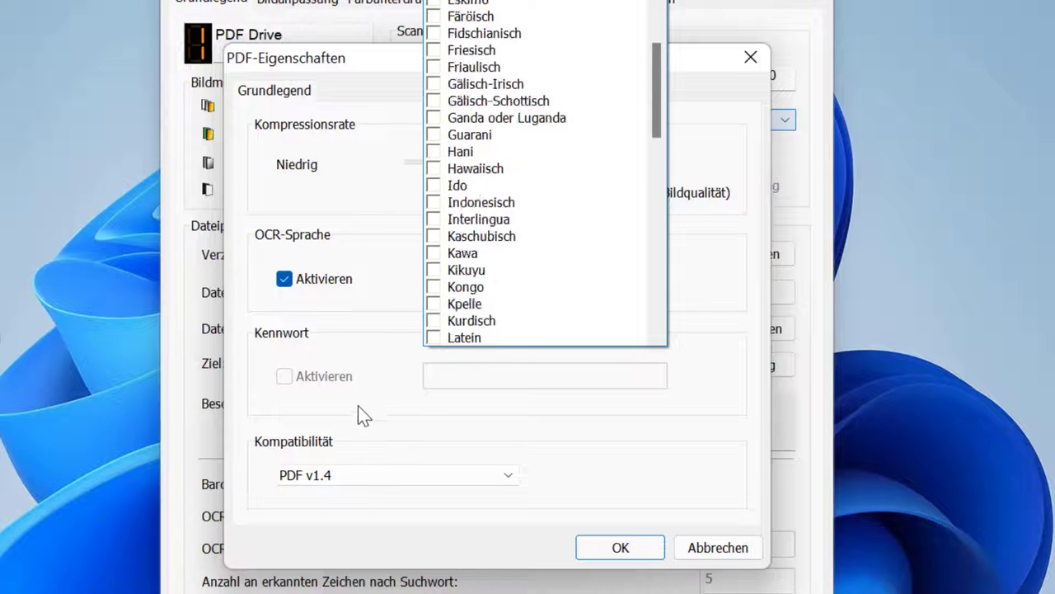
scroll(574, 210, "up", 5)
scroll(574, 210, "up", 15)
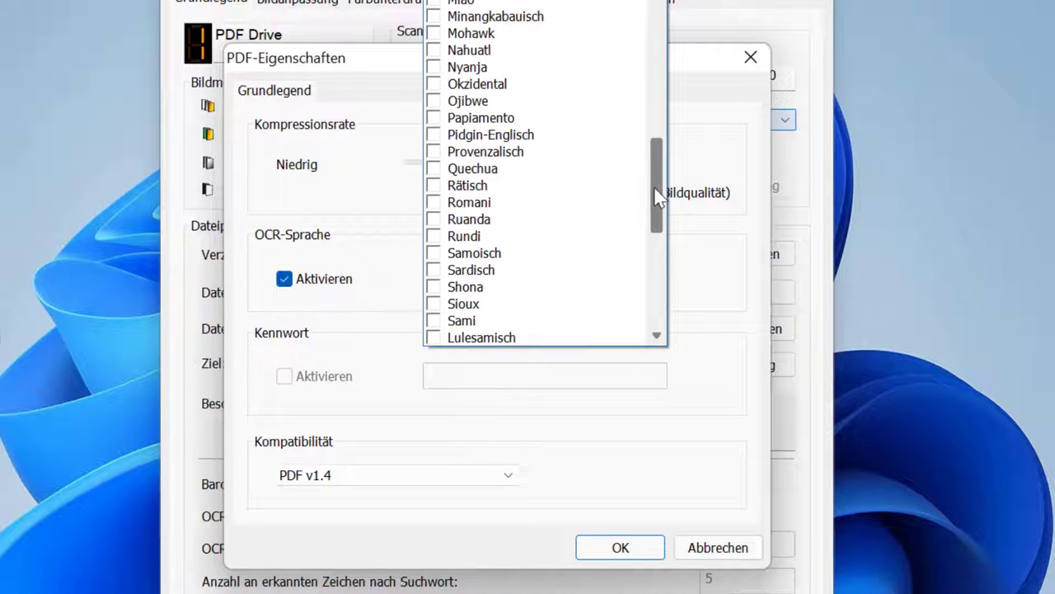
left_click(718, 330)
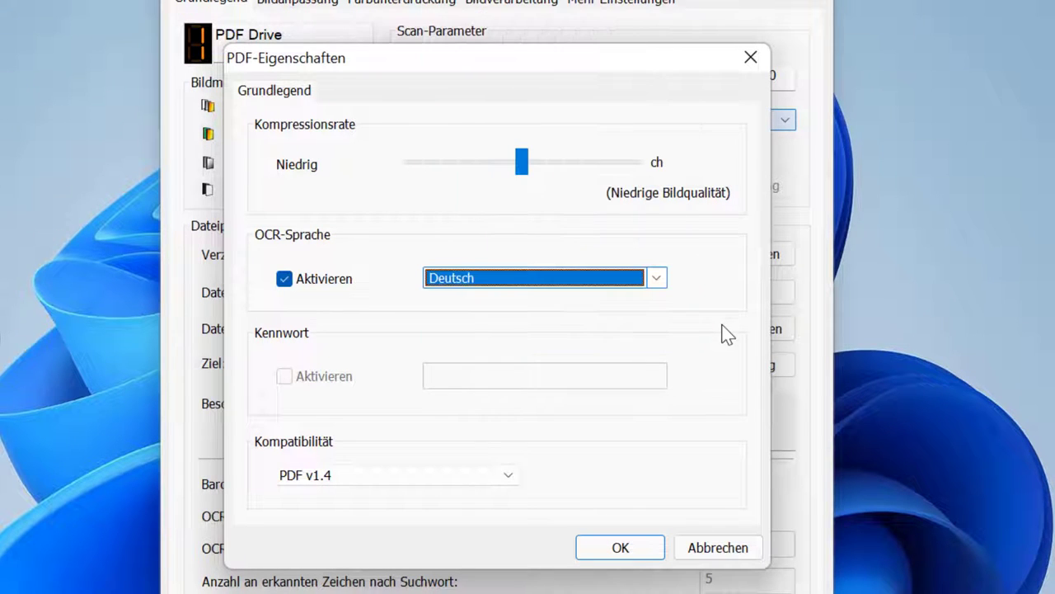
Step: Set the OCR languages to English and Deutsch, with Albanisch deselected, and accept the PDF properties
left_click(528, 280)
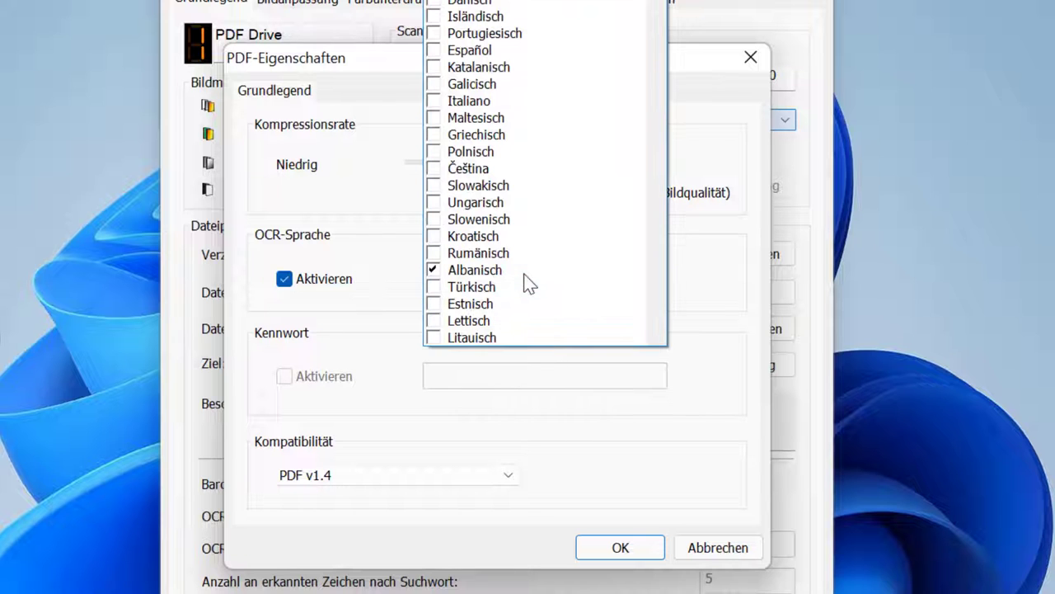
left_click(436, 270)
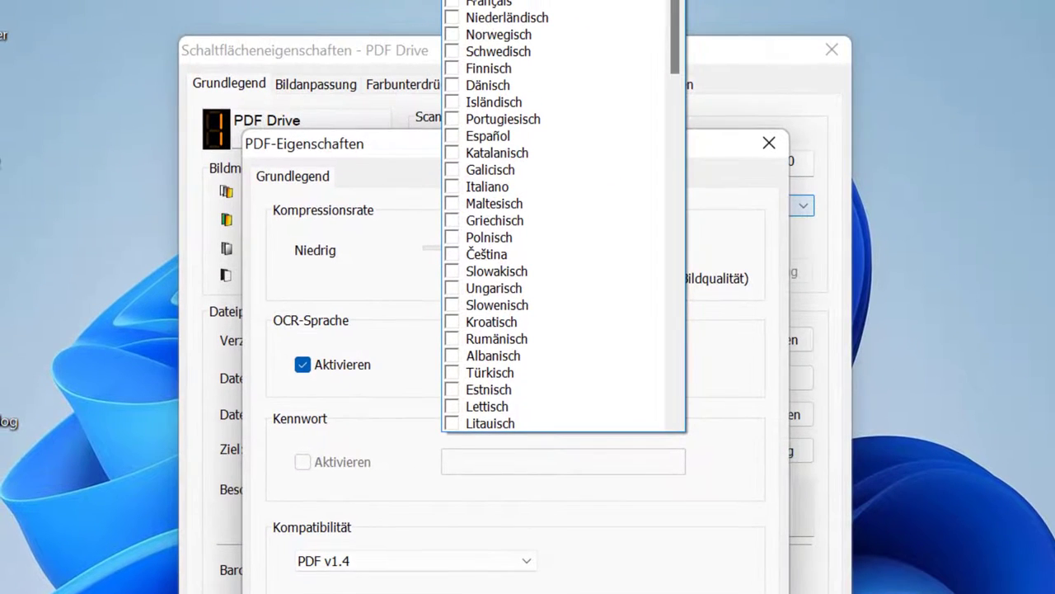
left_click(772, 384)
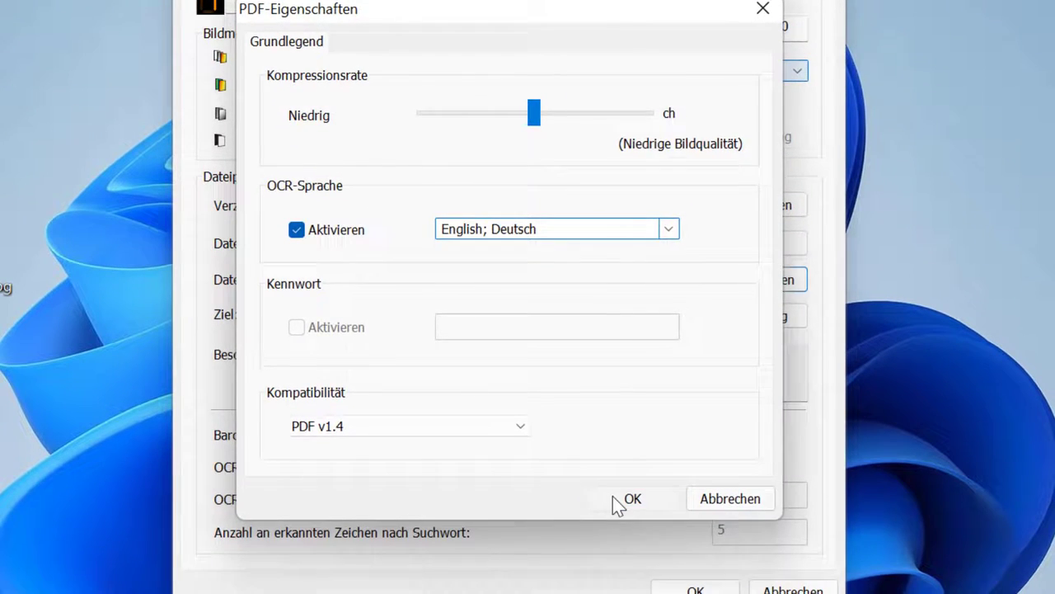
left_click(614, 499)
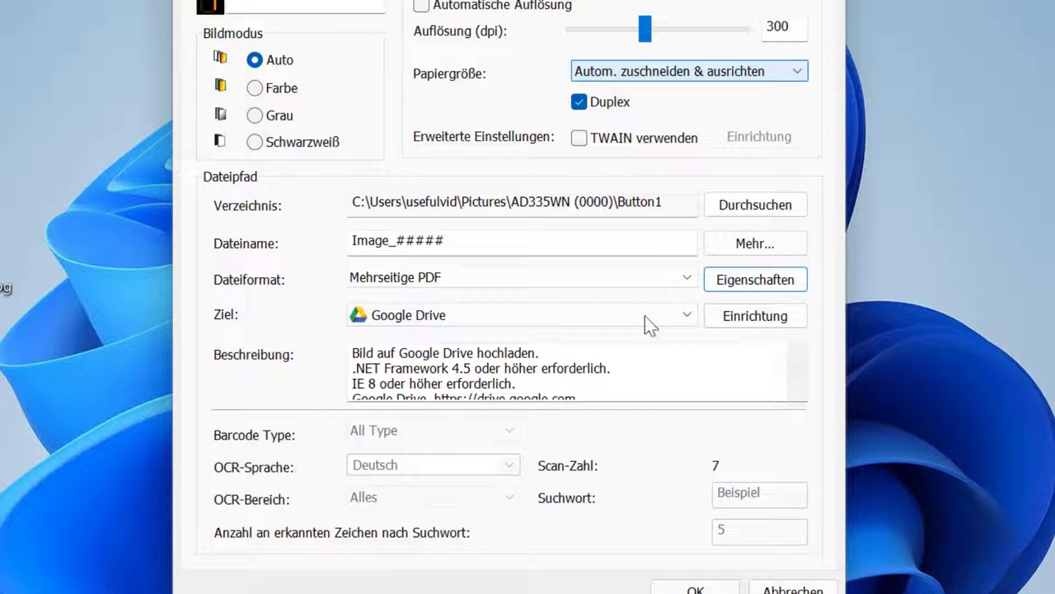
Step: Review the available scan destinations and the colour matching options of the image adjustment settings
left_click(454, 320)
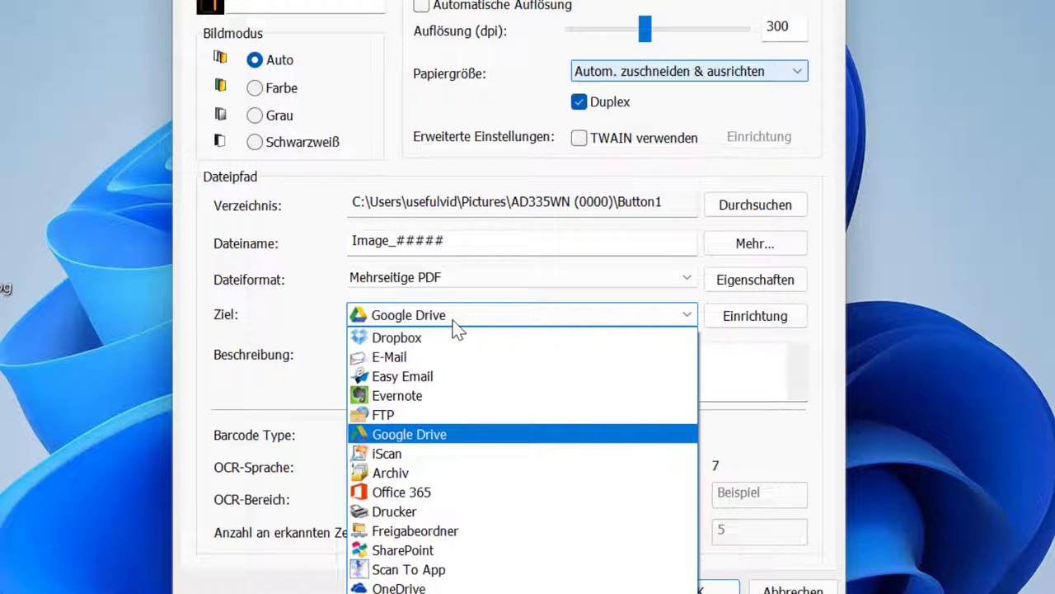
left_click(454, 321)
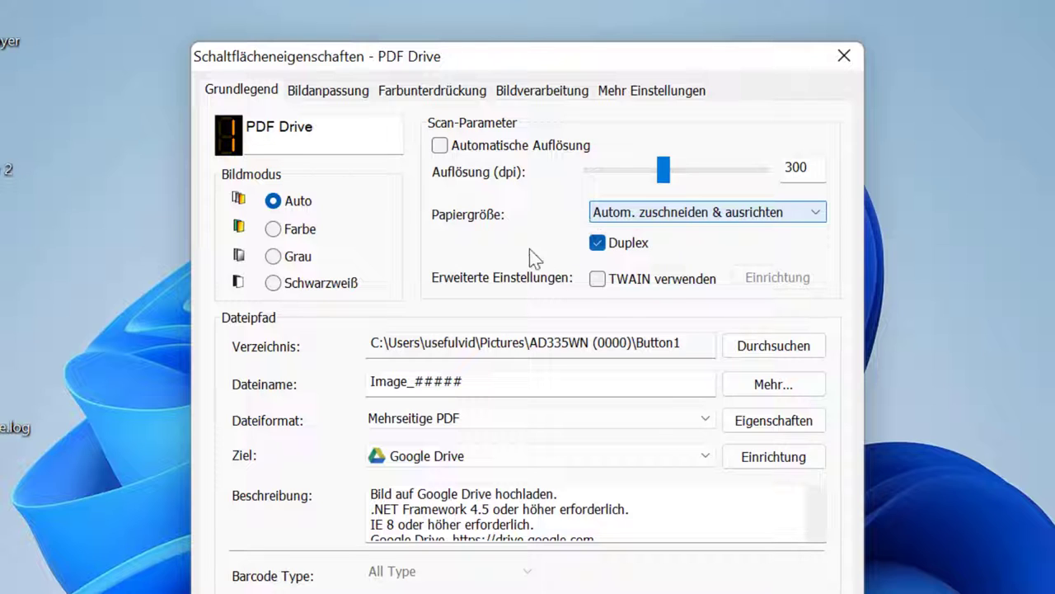
left_click(329, 97)
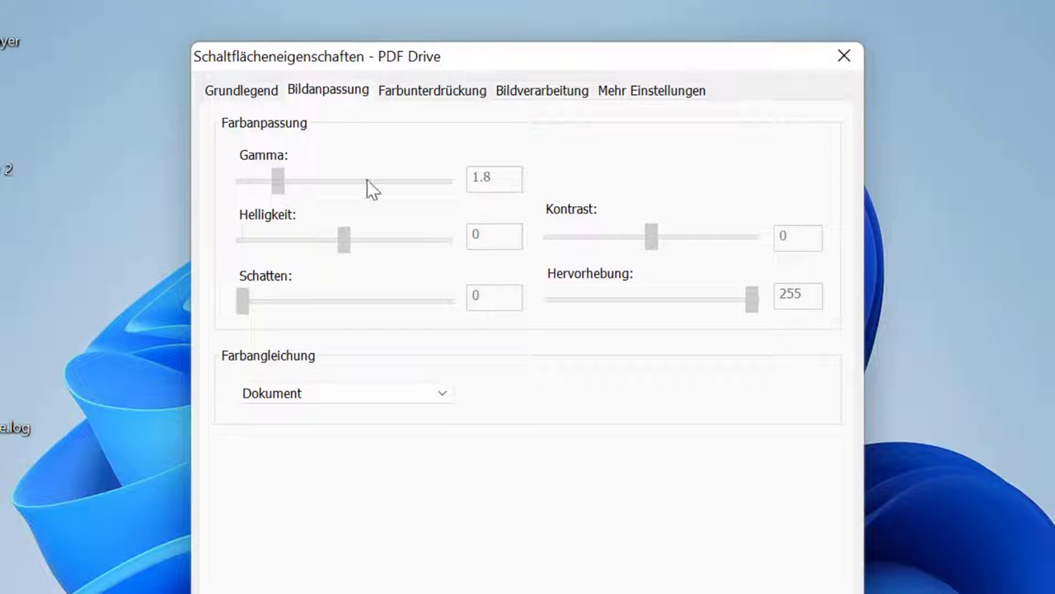
left_click(453, 399)
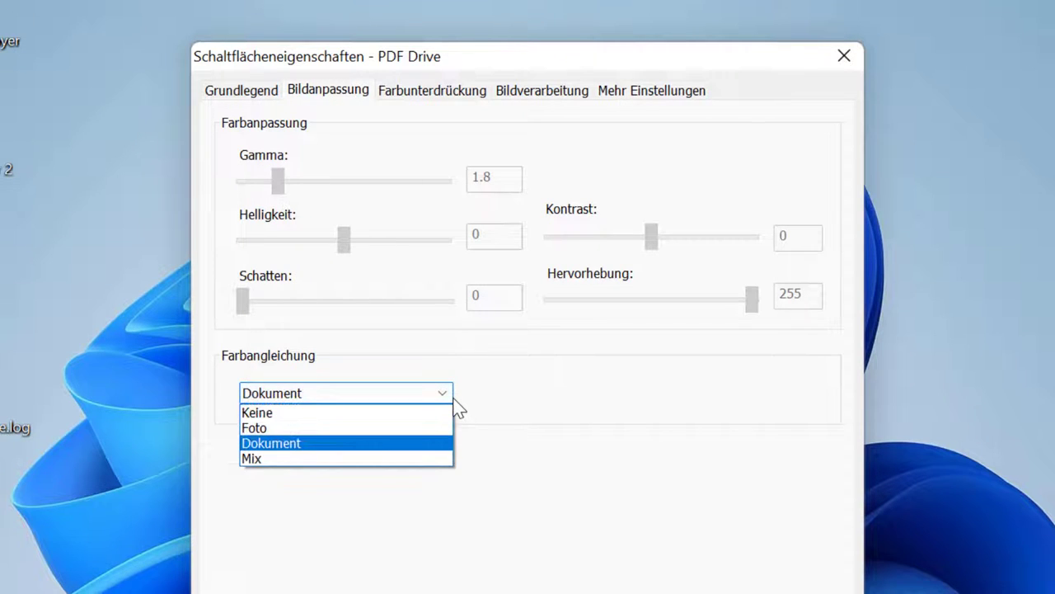
left_click(456, 407)
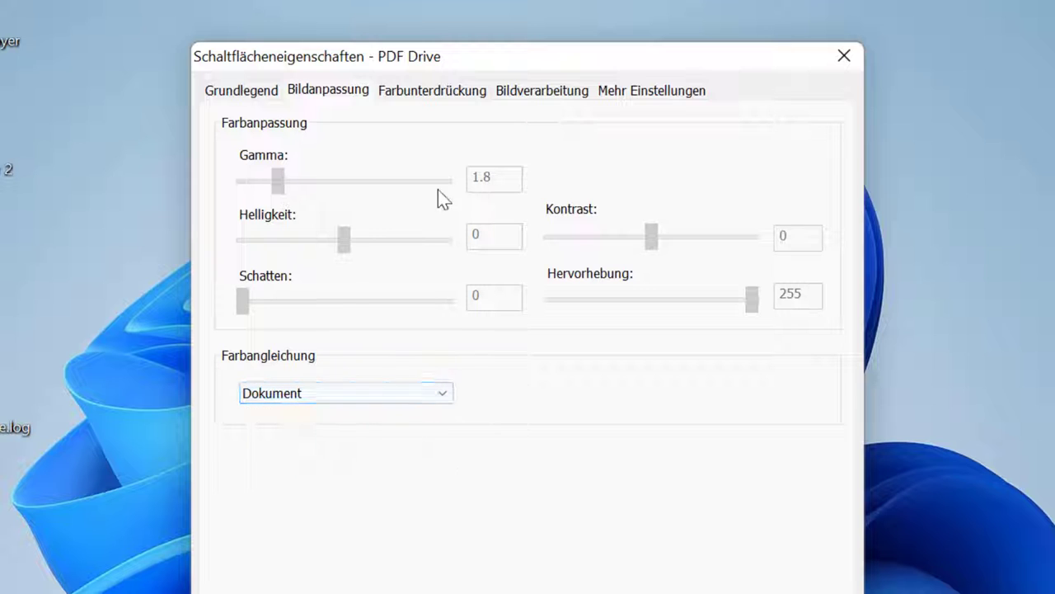
Step: Examine the colour suppression settings and the available image rotation and mirroring options
left_click(425, 96)
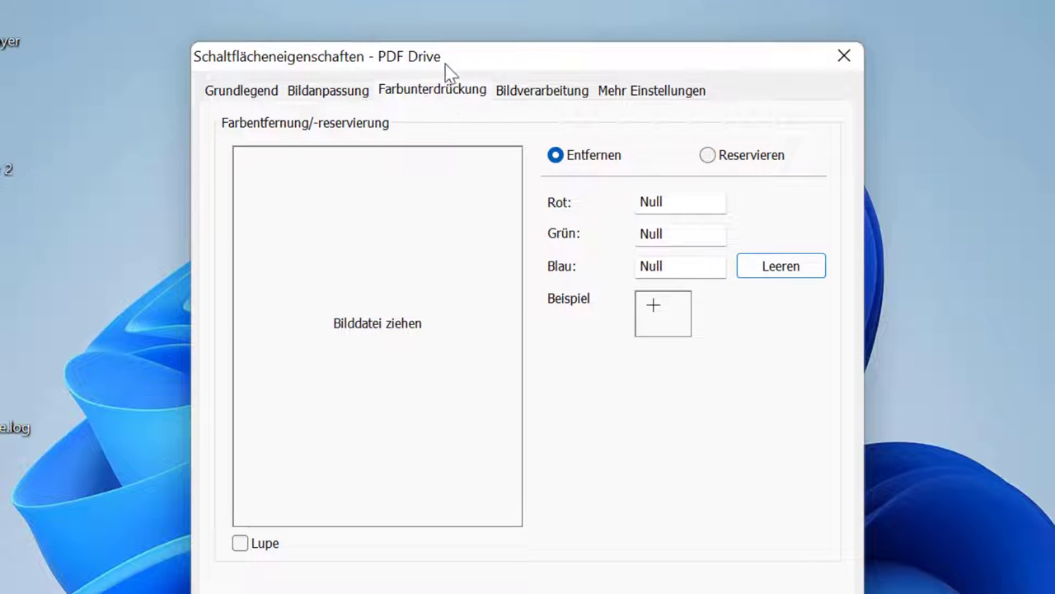
left_click(525, 97)
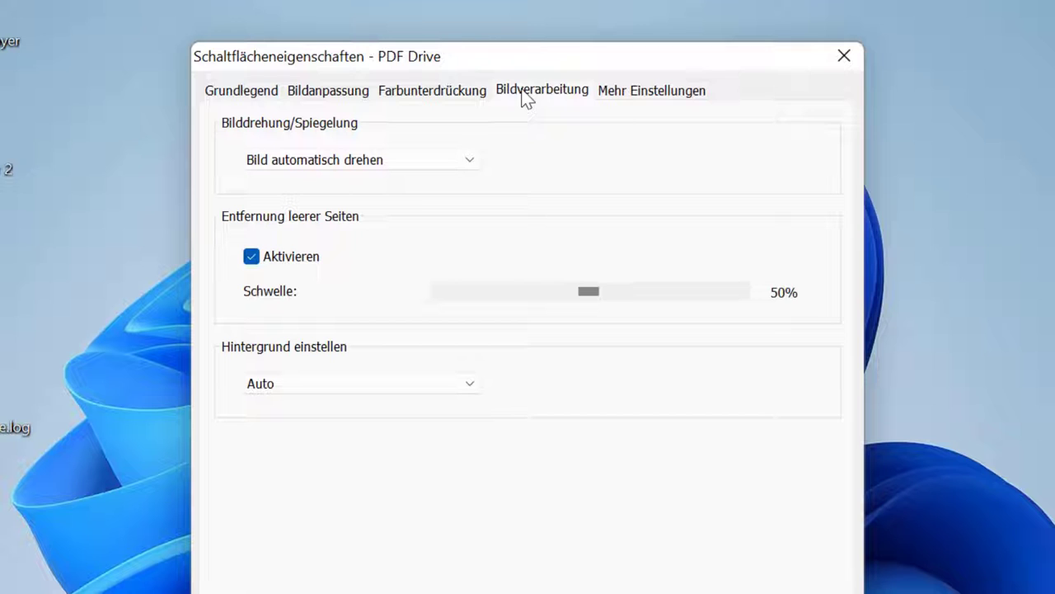
left_click(480, 160)
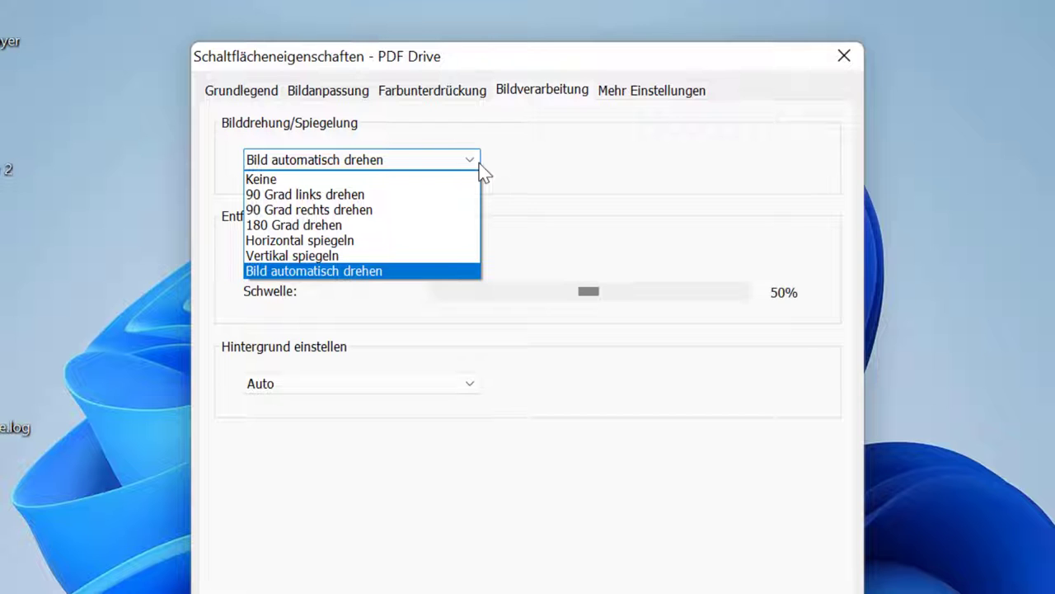
left_click(479, 162)
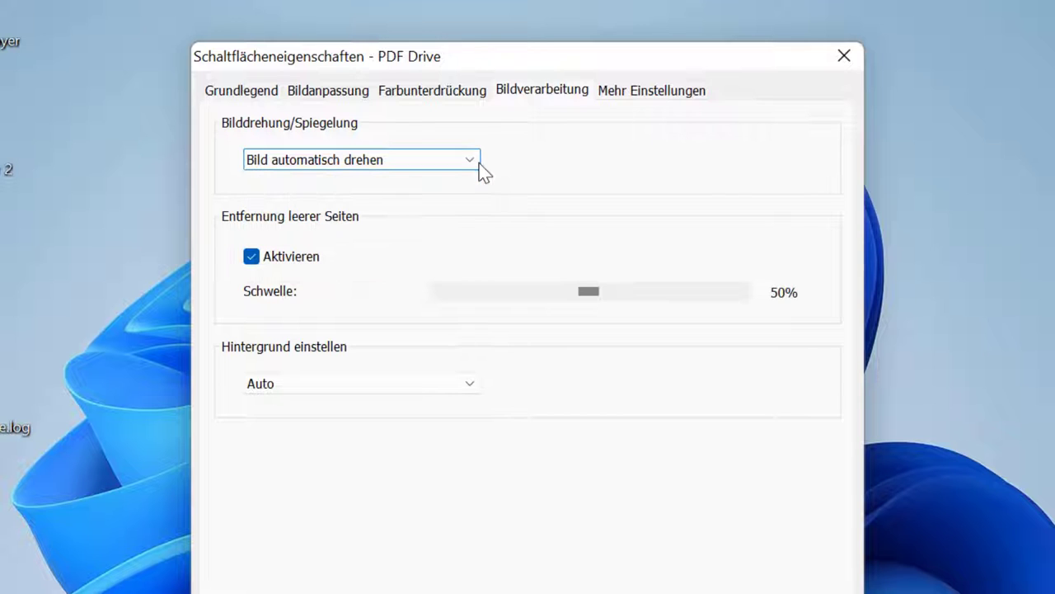
Step: Check the duplex and blank page removal settings, and examine the multi-feed detection and document separation options
left_click(259, 91)
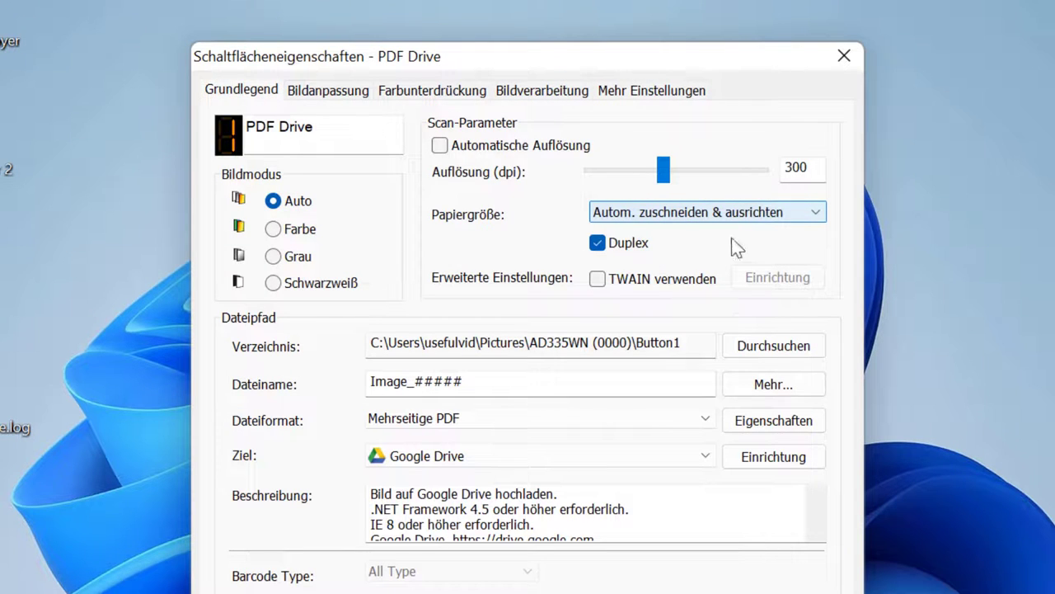
left_click(551, 93)
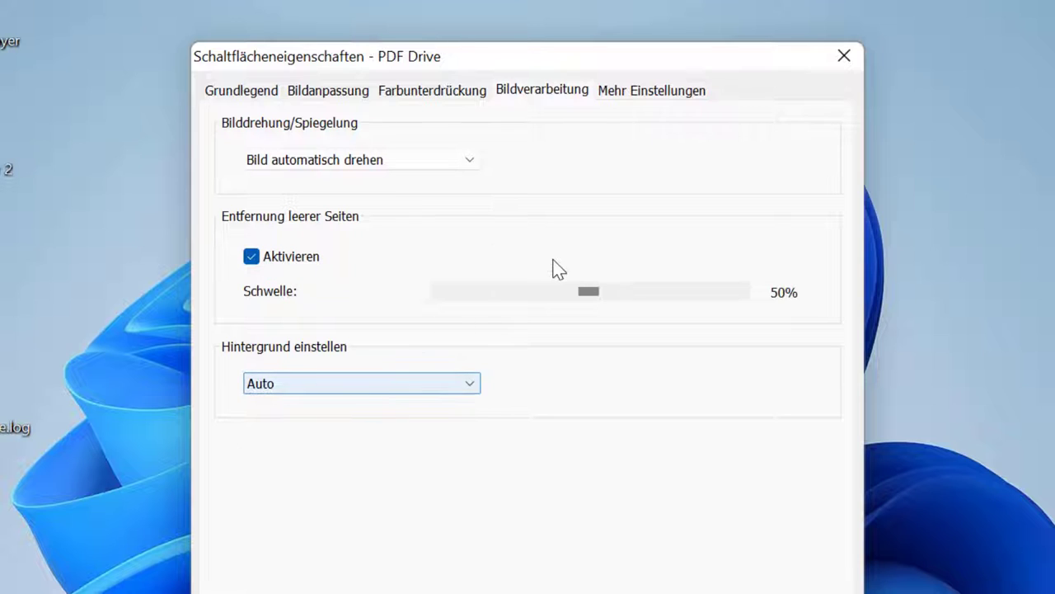
left_click(651, 97)
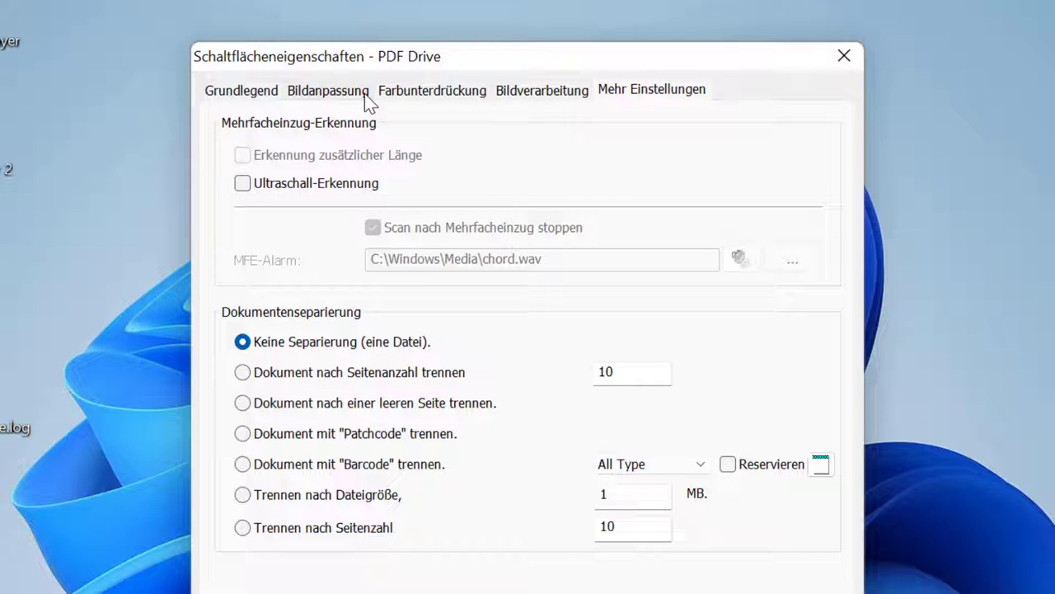
Step: Return to the basic settings and accept the PDF Drive button properties
left_click(247, 95)
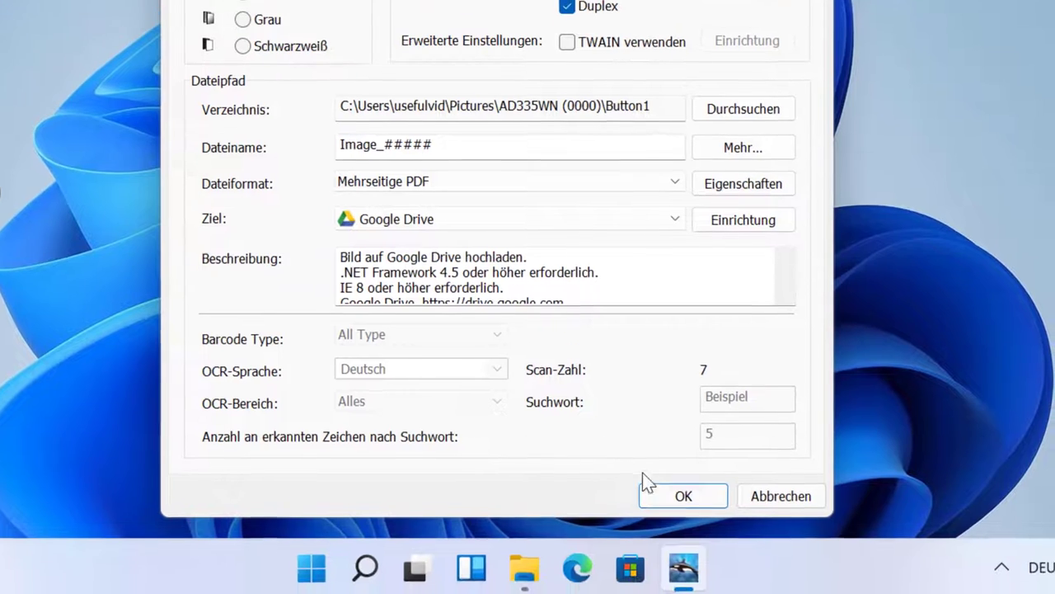
left_click(693, 593)
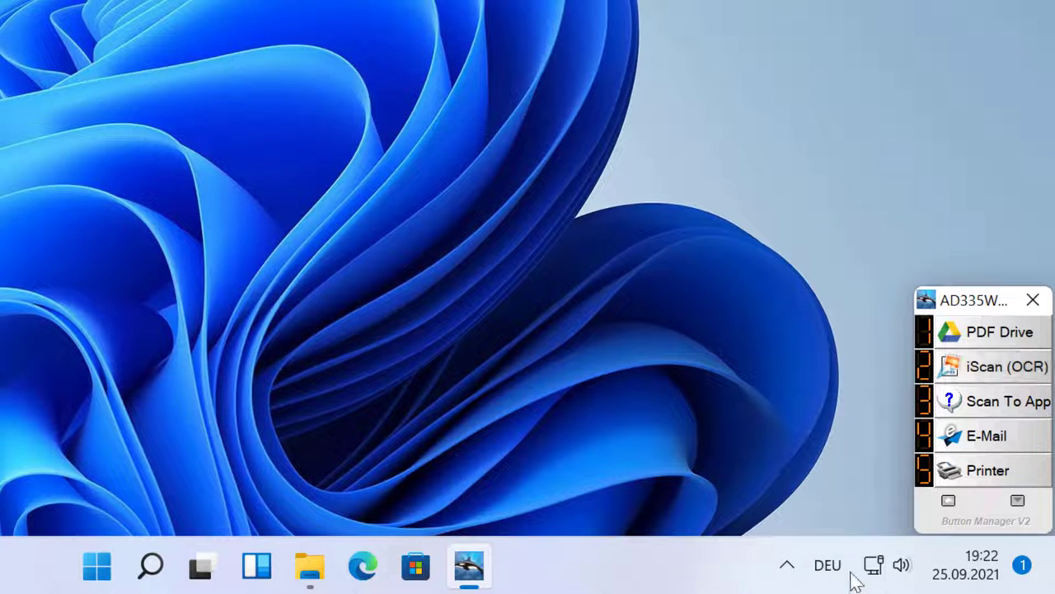
left_click(787, 566)
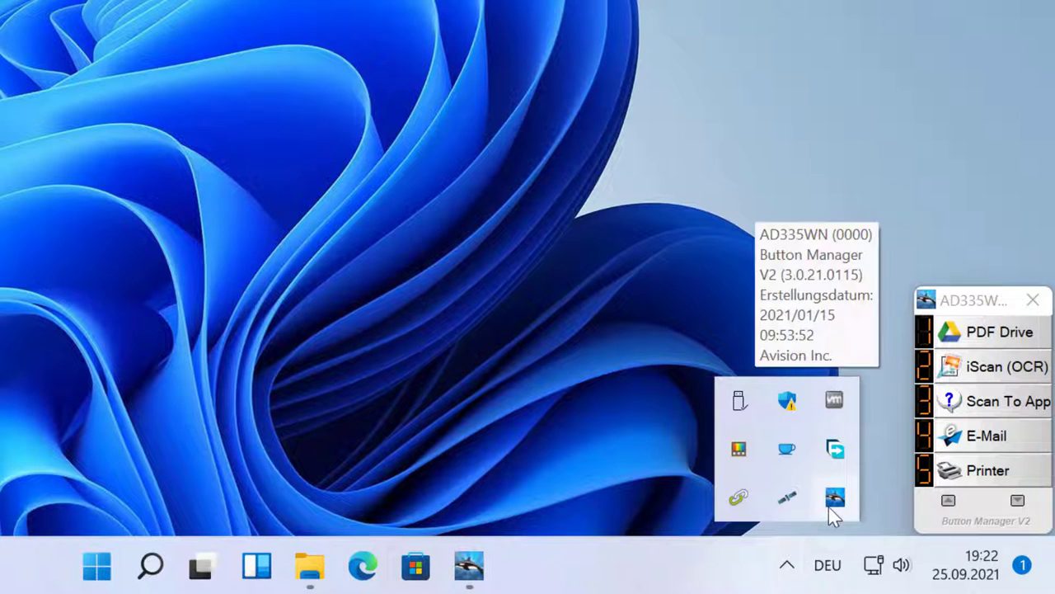
right_click(831, 504)
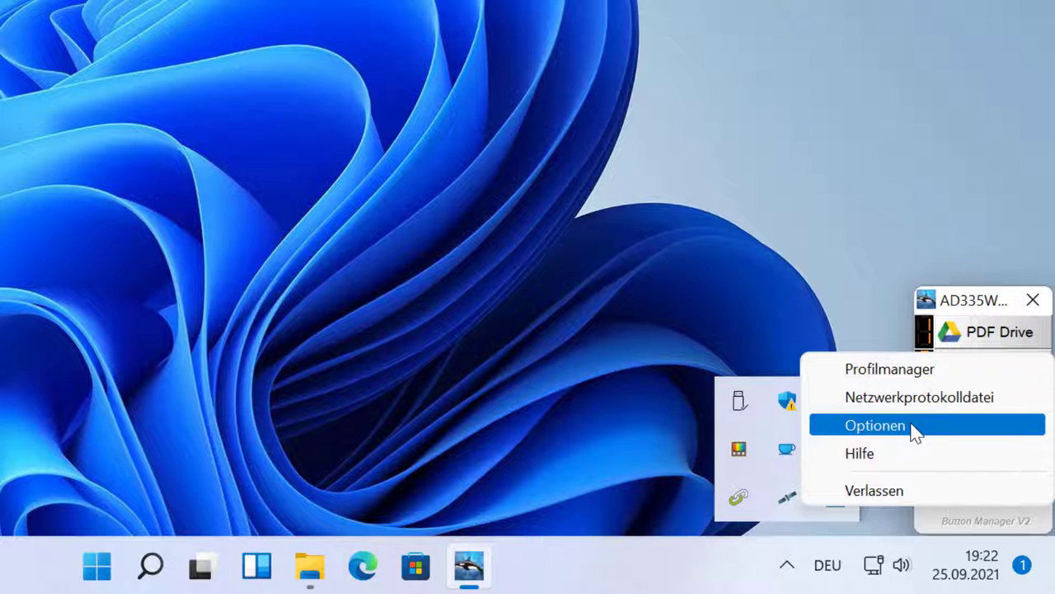
left_click(761, 578)
Step: Open the general options of Button Manager V2
left_click(783, 568)
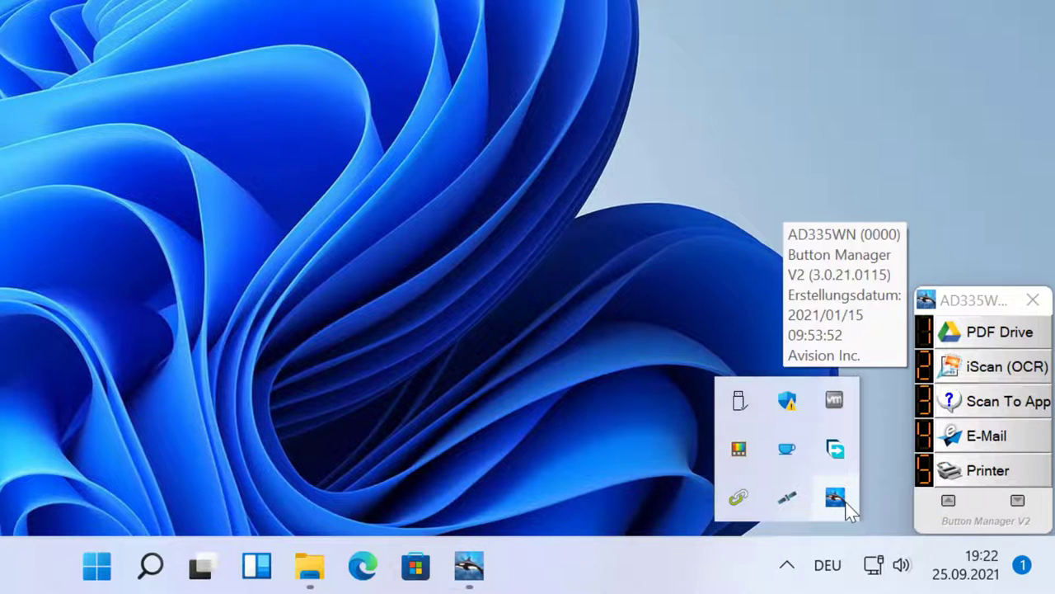
right_click(841, 499)
left_click(924, 433)
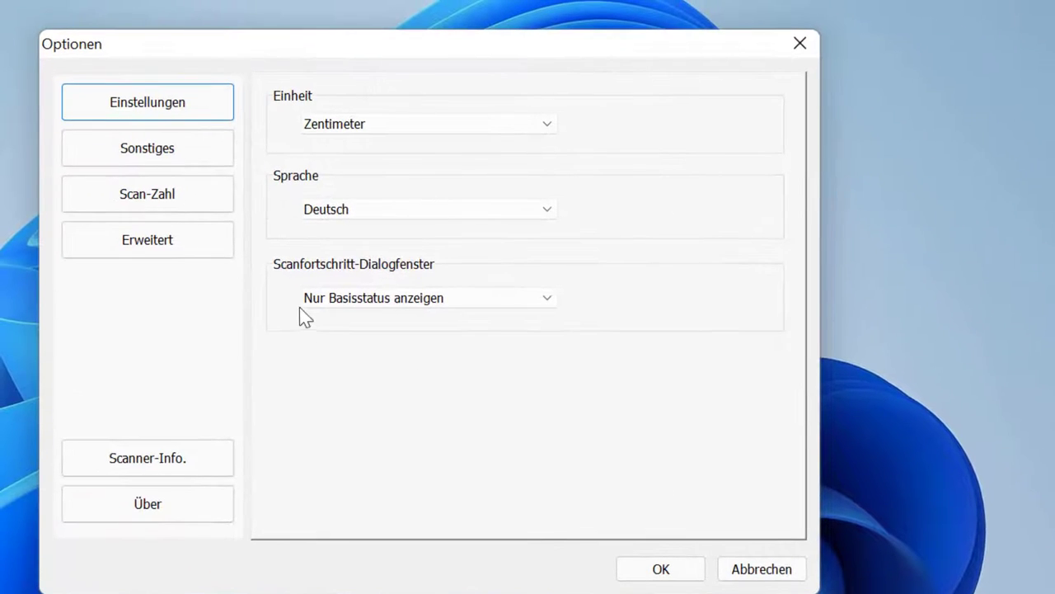
Step: Set the system shortcut modifier to Strg in the advanced options and accept the changes
left_click(180, 235)
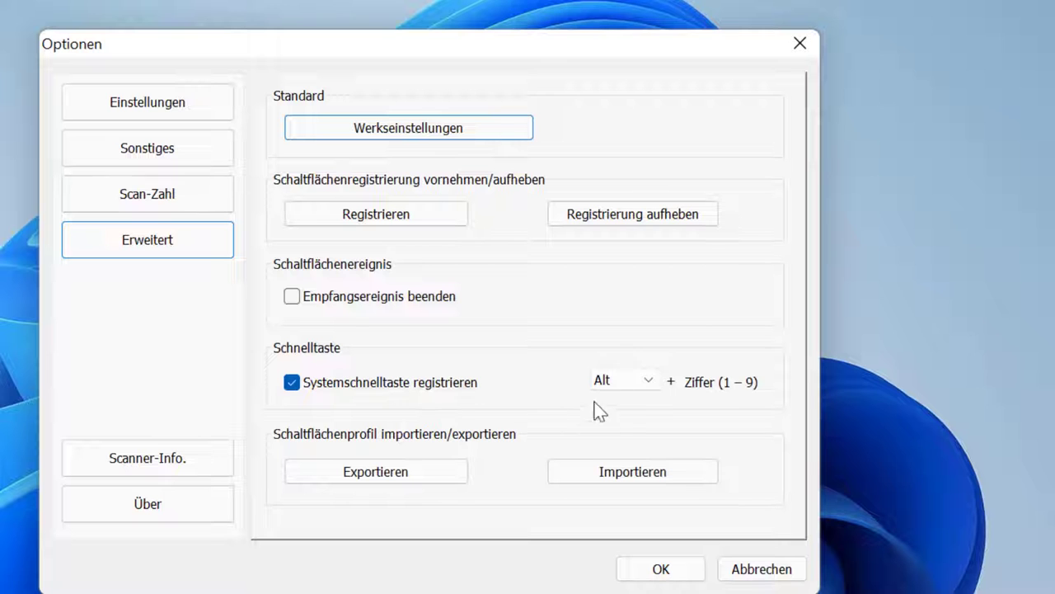
left_click(630, 384)
left_click(628, 399)
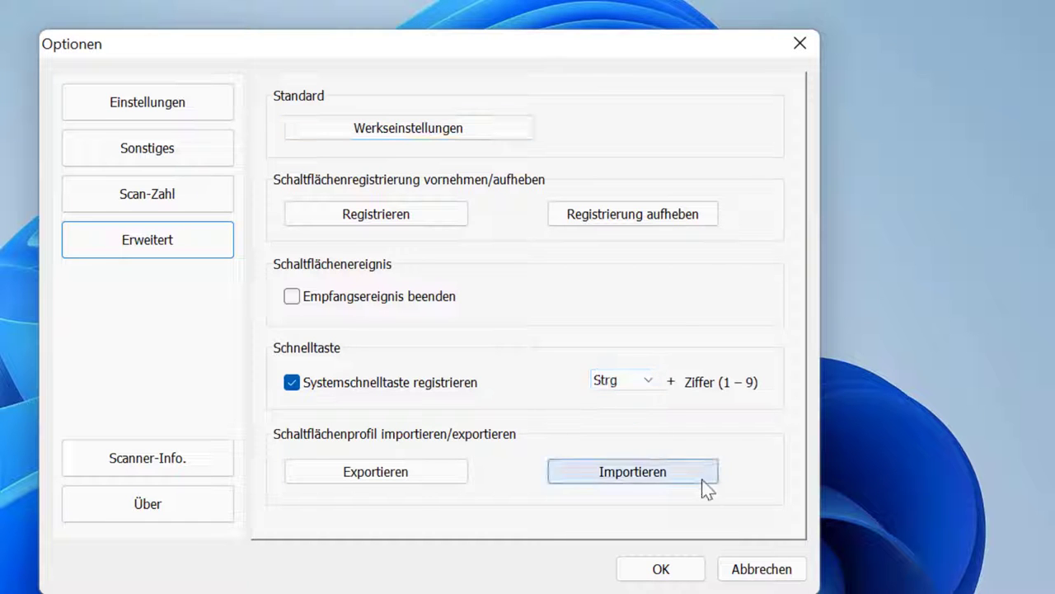
left_click(695, 559)
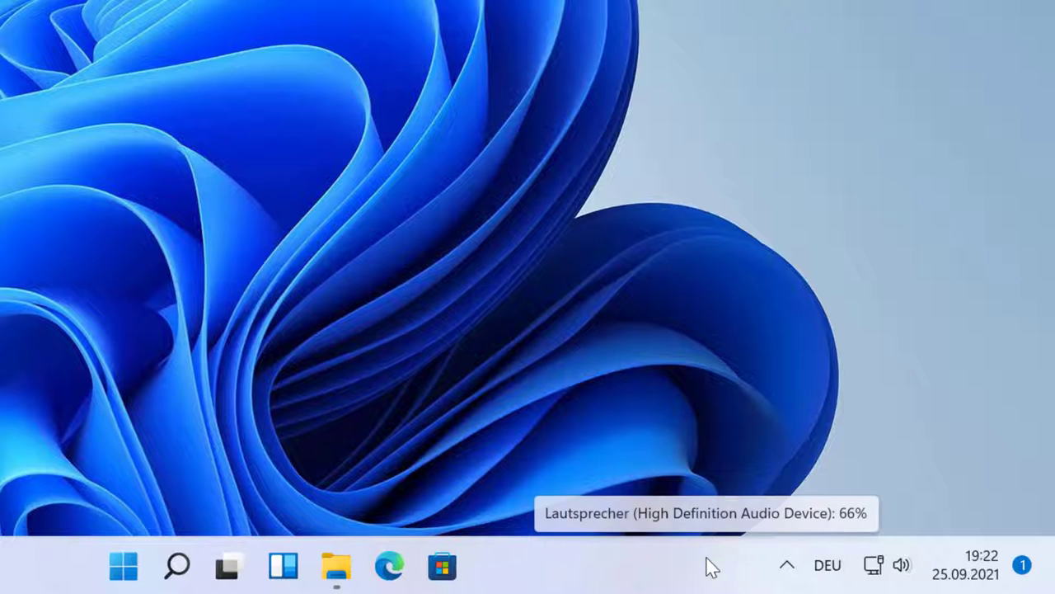
Step: Show the Button Manager V2 scan button panel from the hidden notification area icons
left_click(797, 562)
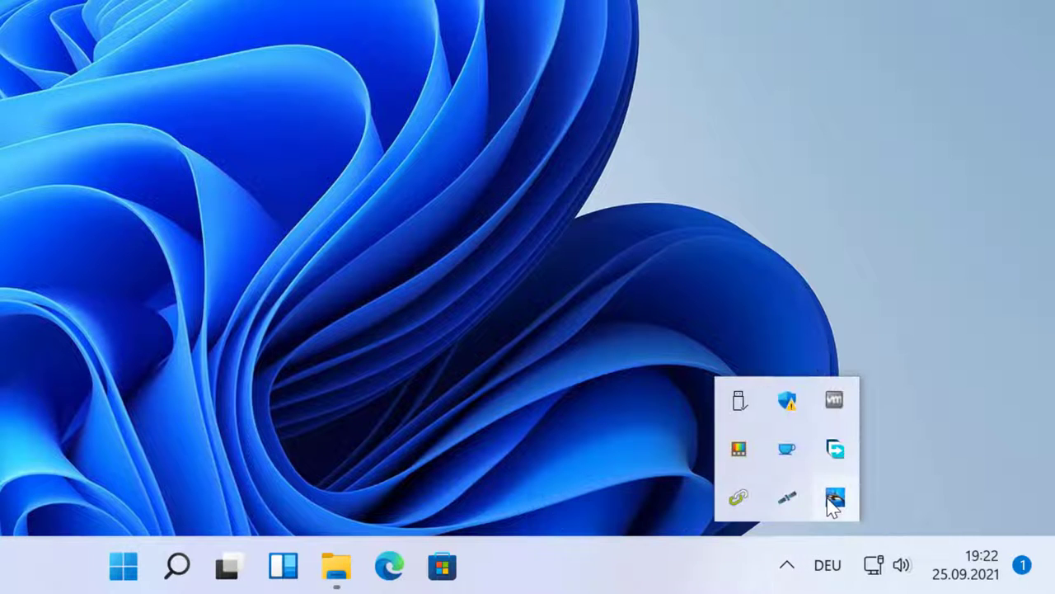
left_click(835, 498)
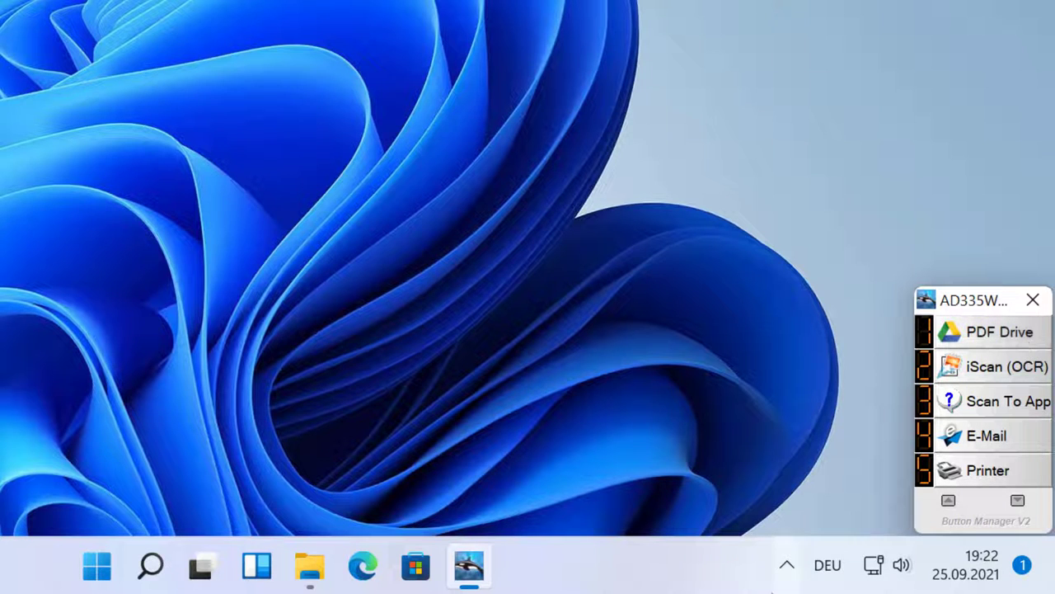
left_click(786, 566)
left_click(786, 569)
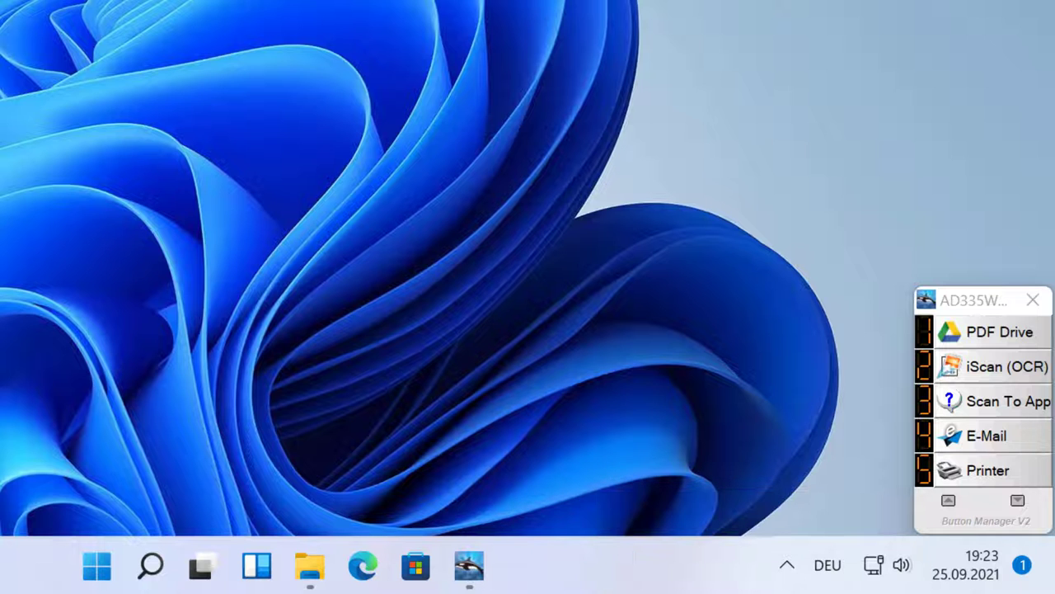
Step: Open Task Manager and check the running processes, CPU usage and memory usage
key("ctrl+shift+Escape")
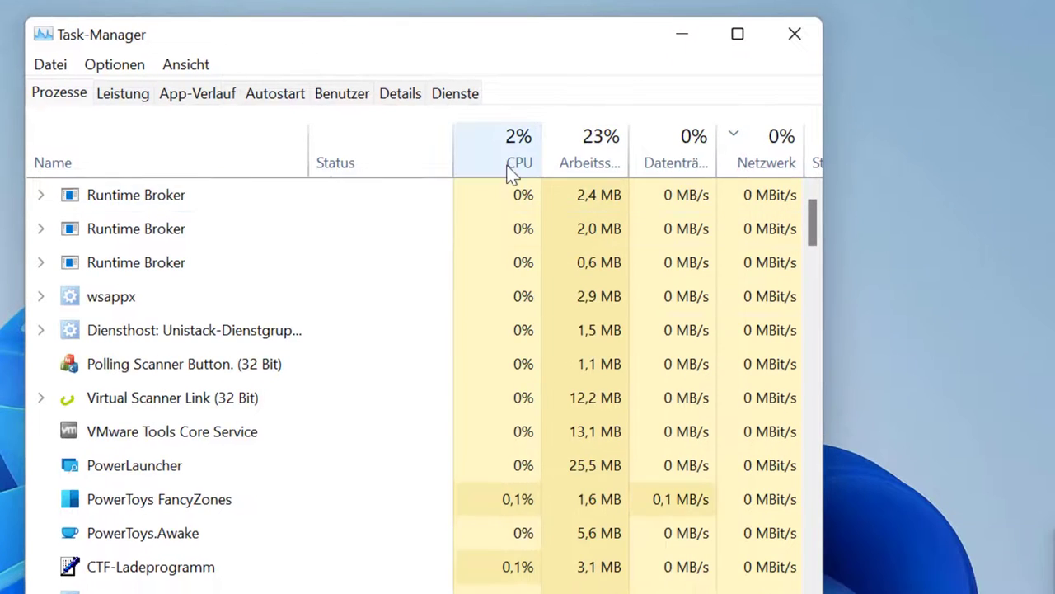
left_click(151, 140)
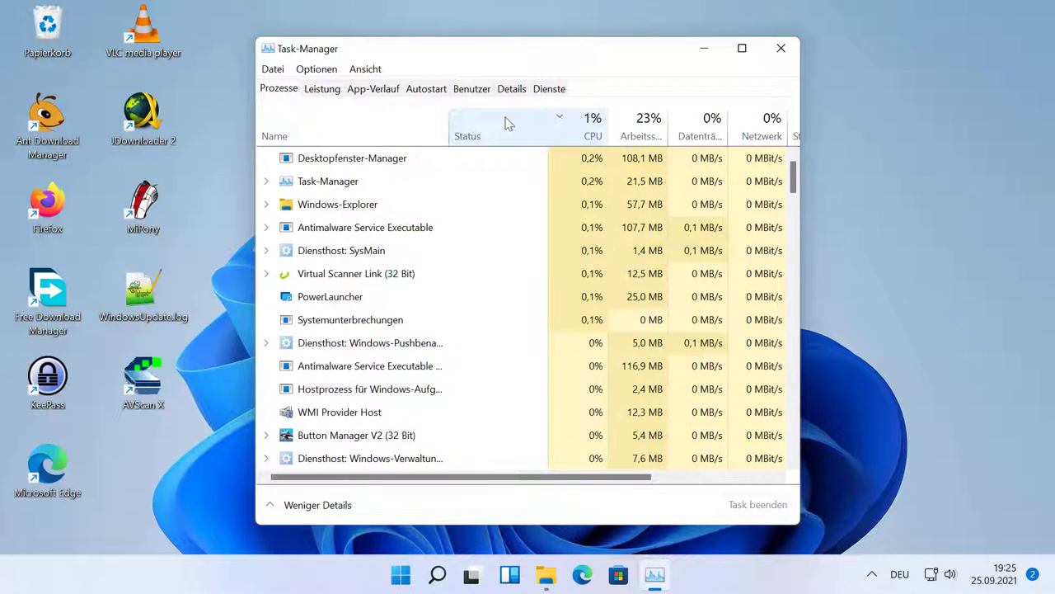
left_click(339, 91)
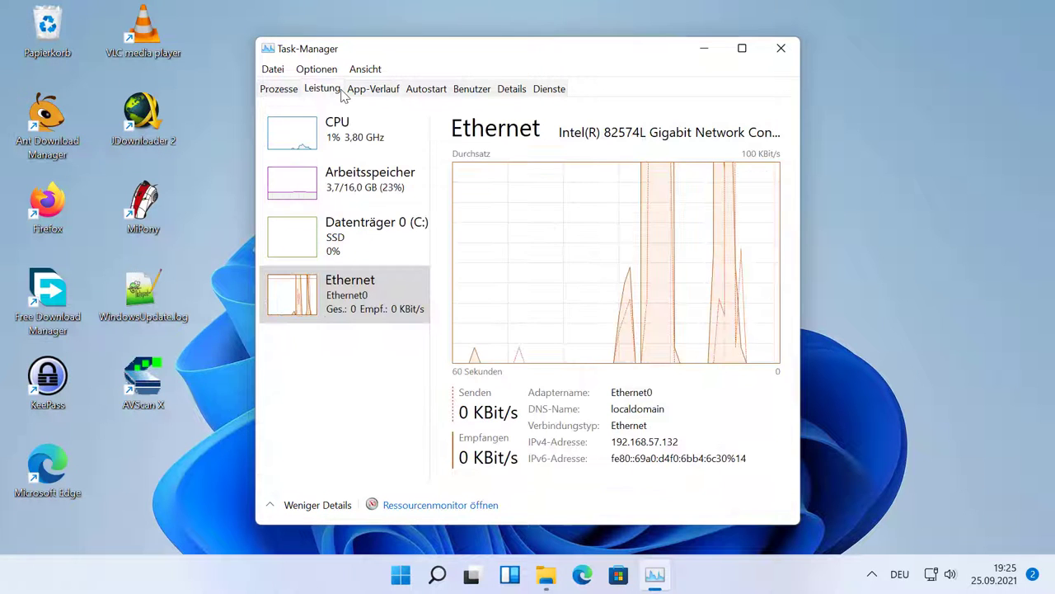
left_click(373, 173)
left_click(389, 142)
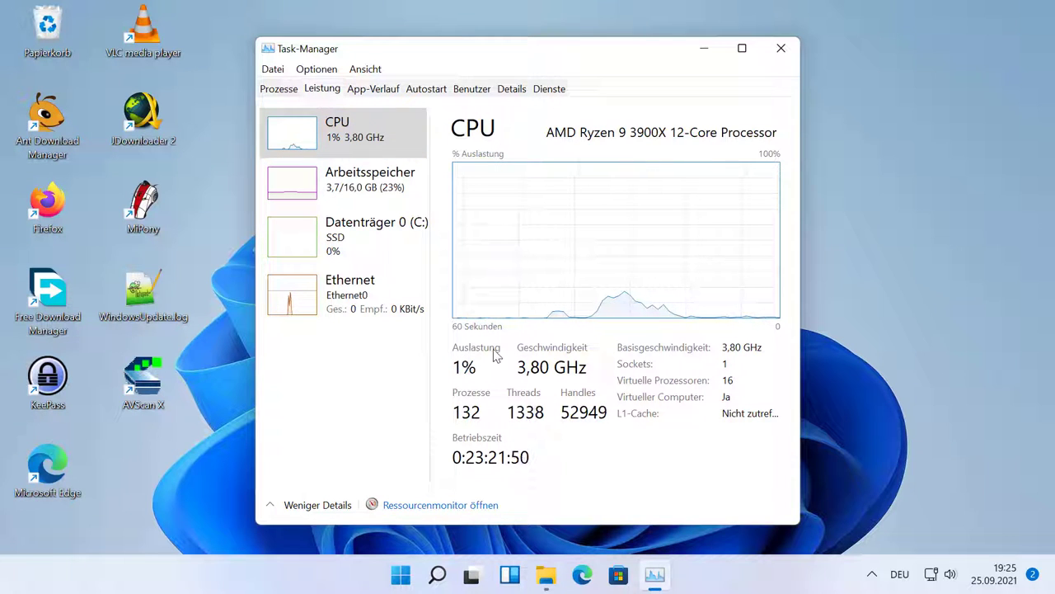
left_click(384, 197)
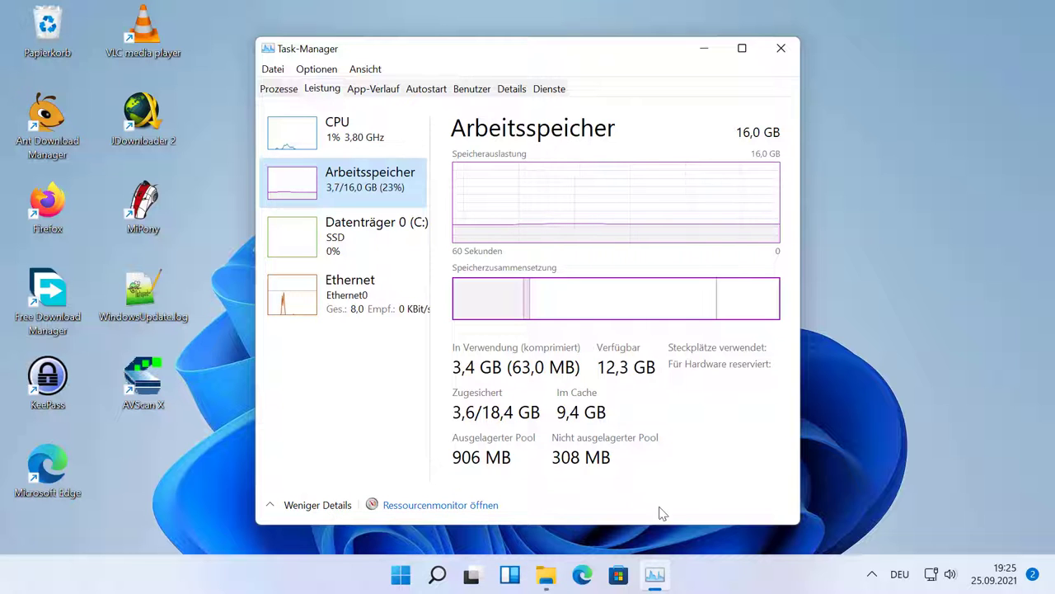
Step: Switch to the Button1 folder in File Explorer and open the scanned file Image_00008.pdf
left_click(545, 577)
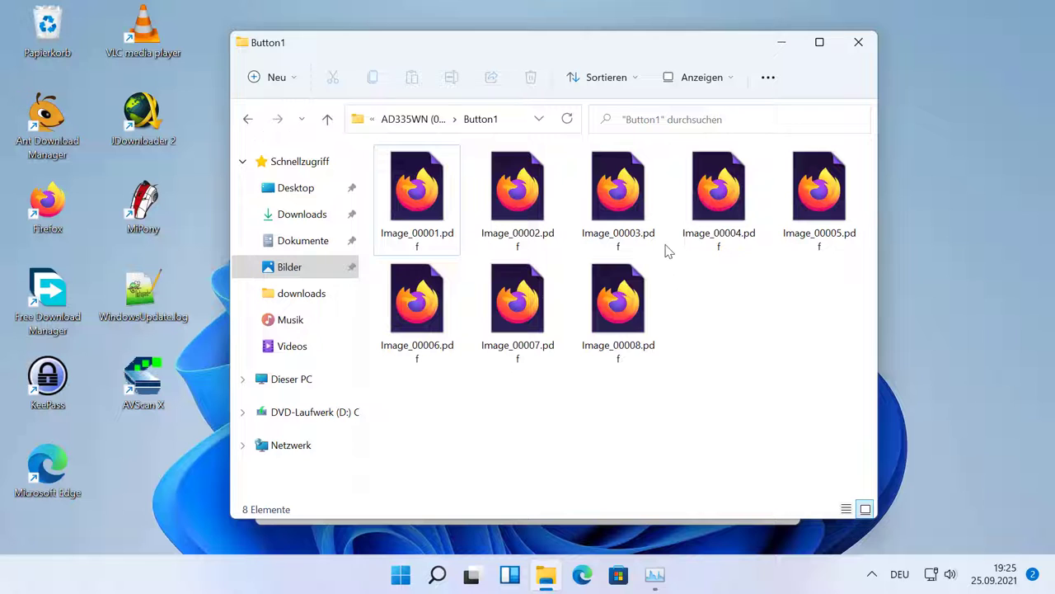
left_click(632, 330)
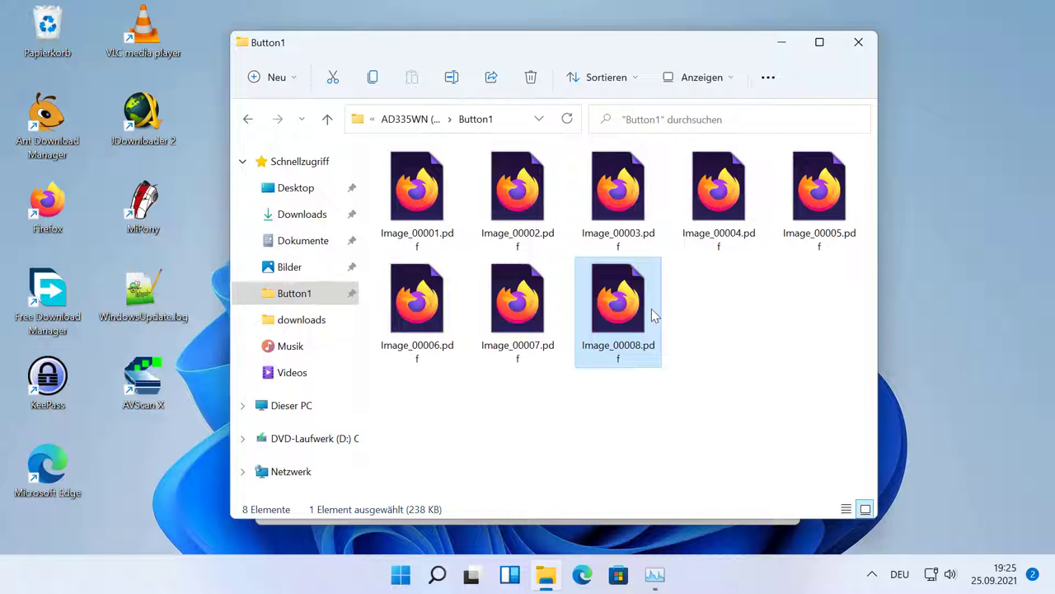
double_click(651, 313)
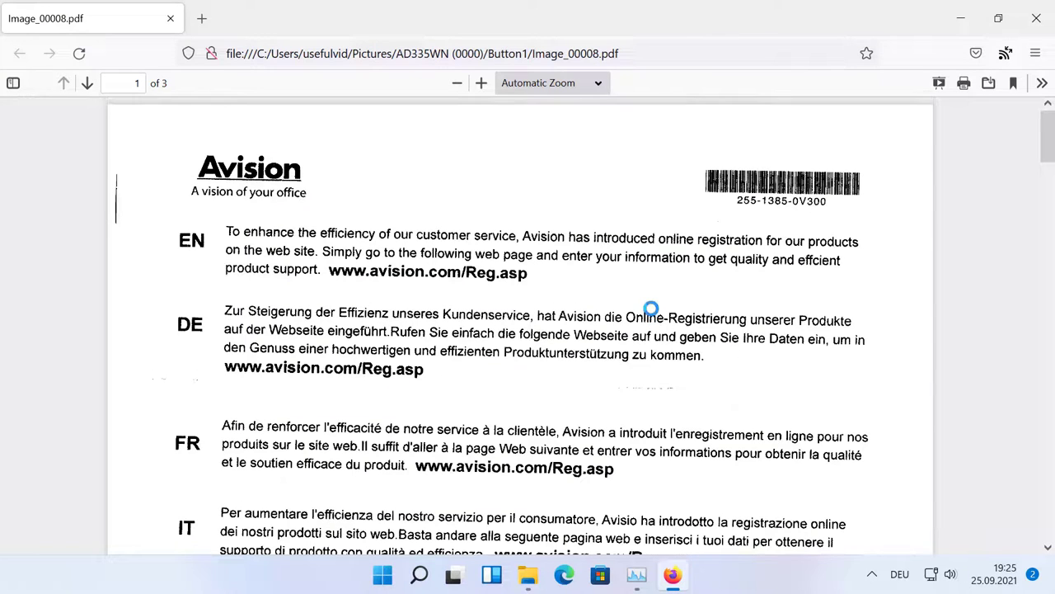
Step: Examine the scan quality on all pages of Image_00008.pdf and return to the first page
scroll(651, 309, "down", 5)
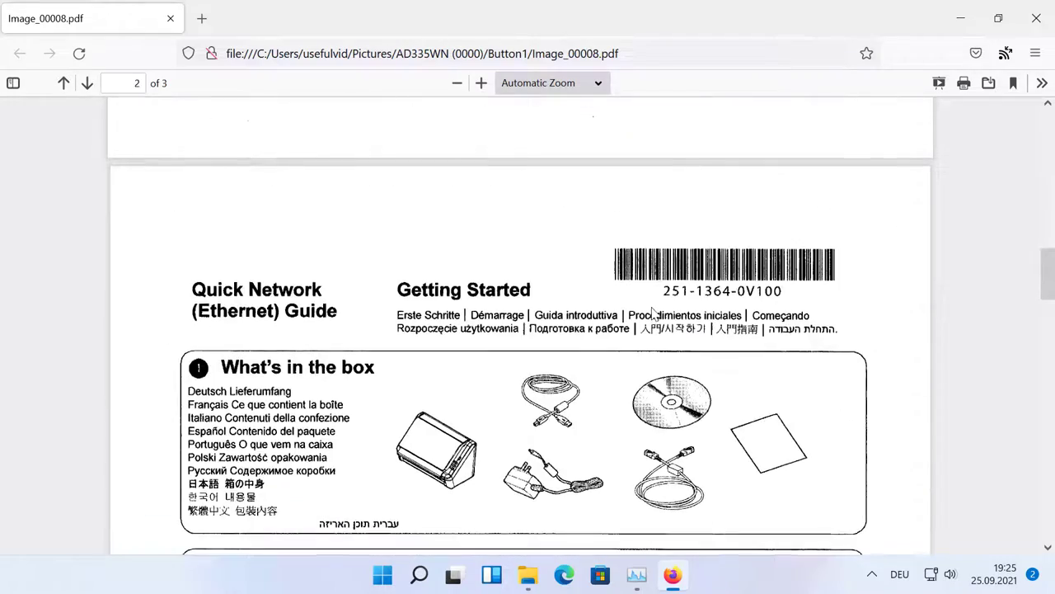
scroll(651, 310, "up", 6)
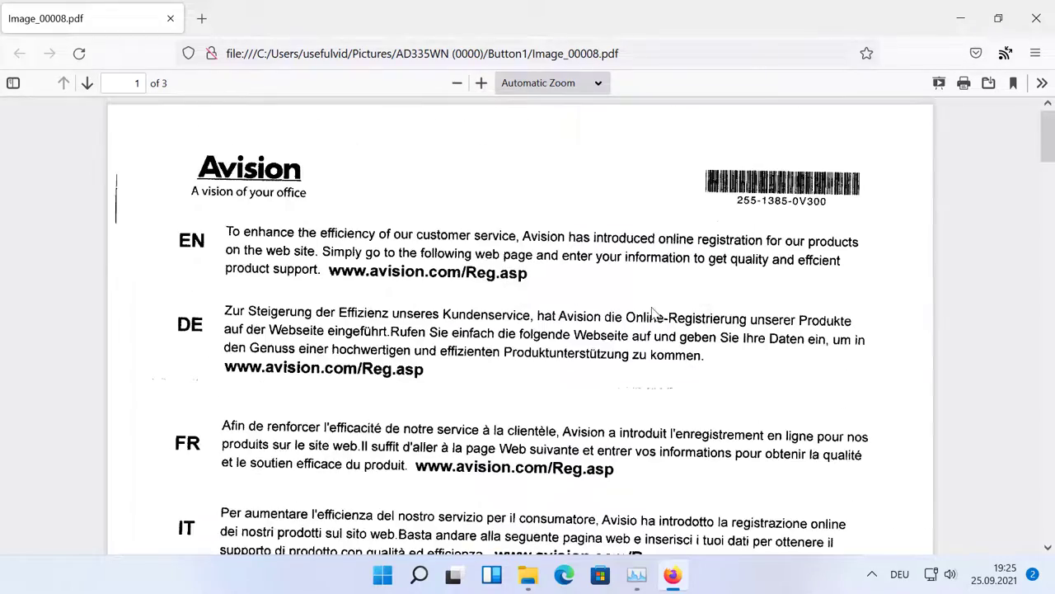
scroll(651, 311, "down", 5)
scroll(651, 311, "up", 3)
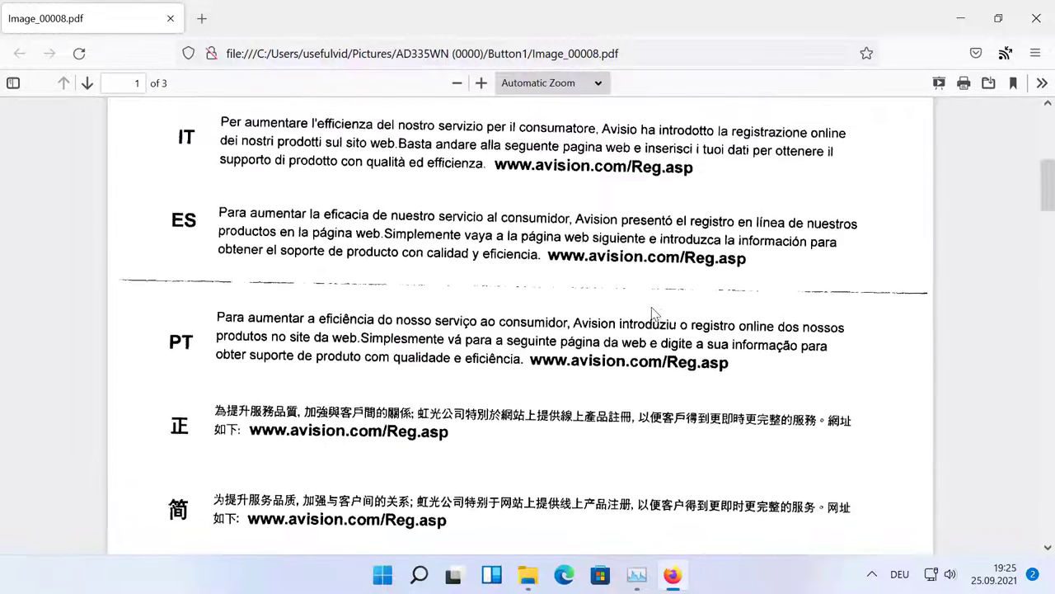
scroll(652, 312, "up", 3)
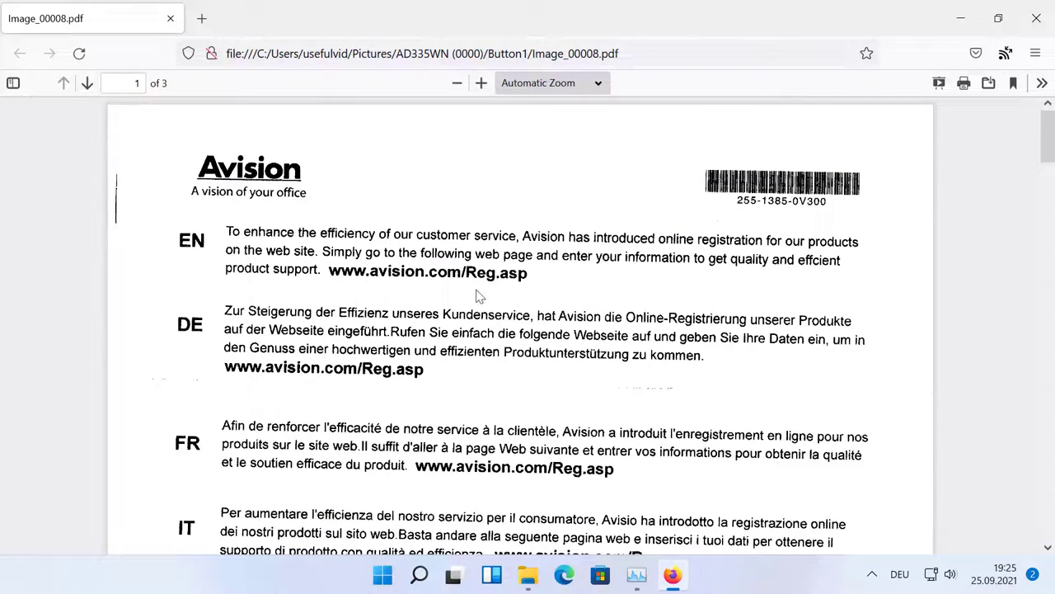
scroll(479, 296, "down", 15)
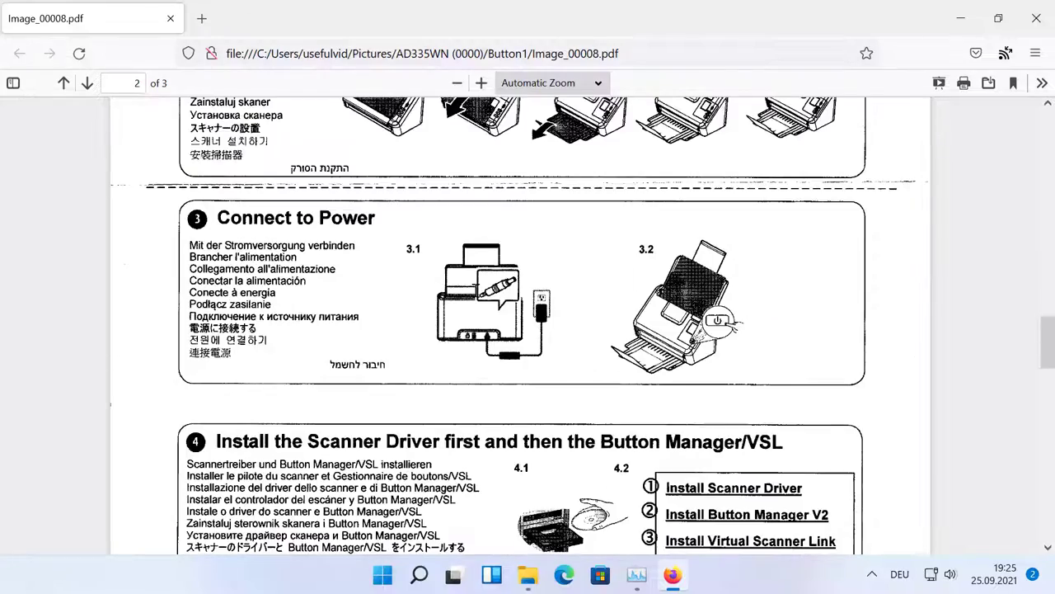
scroll(478, 290, "down", 15)
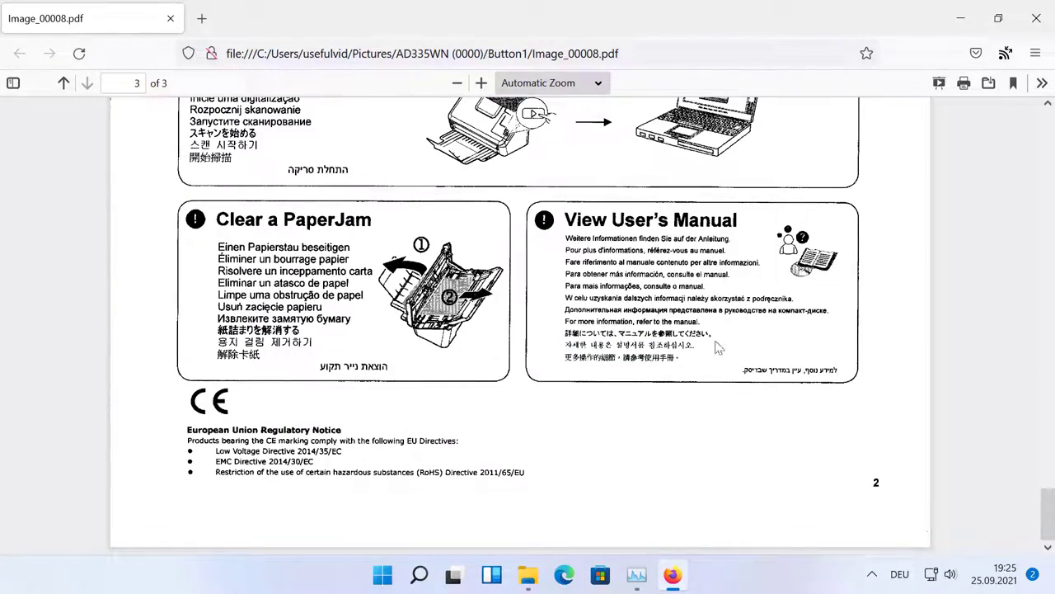
scroll(714, 374, "up", 20)
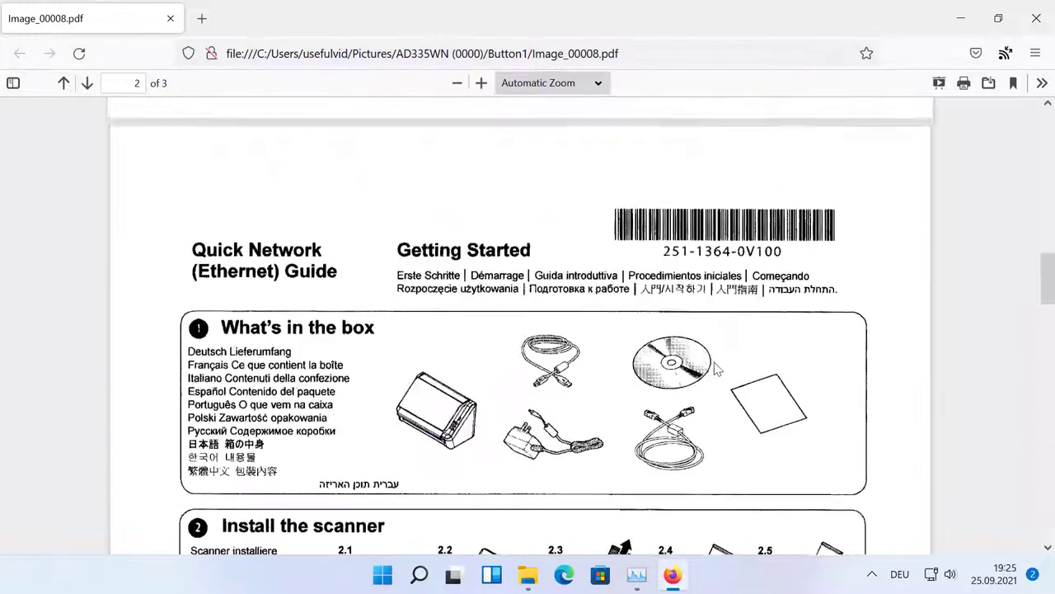
scroll(716, 367, "up", 5)
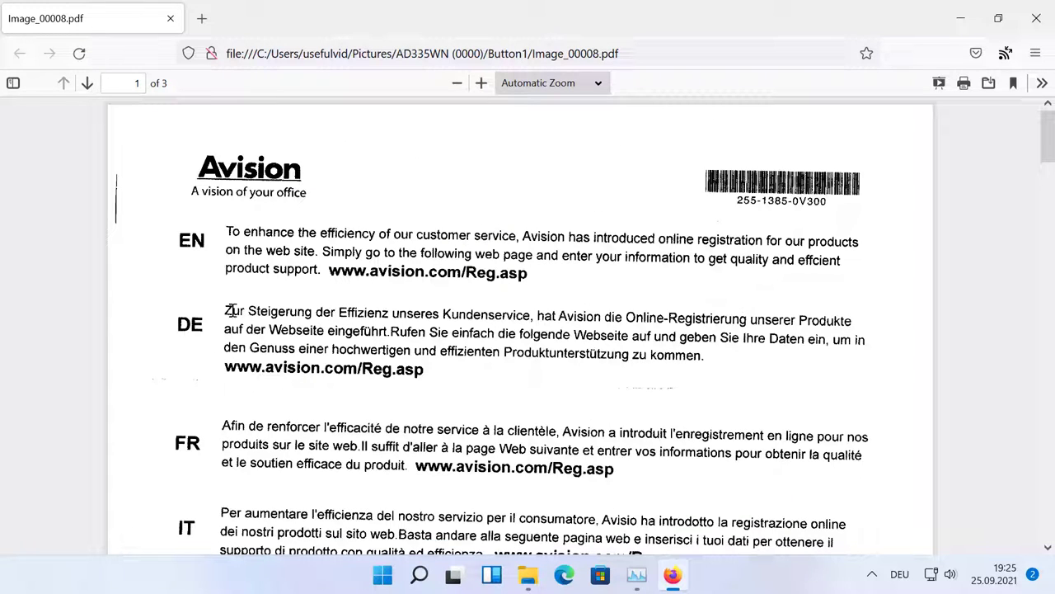
Step: Test text selection in the German paragraph of the scan and copy the word "Steigerung"
left_click_drag(225, 315, 325, 308)
left_click(328, 330)
left_click_drag(229, 311, 338, 313)
double_click(288, 311)
right_click(295, 314)
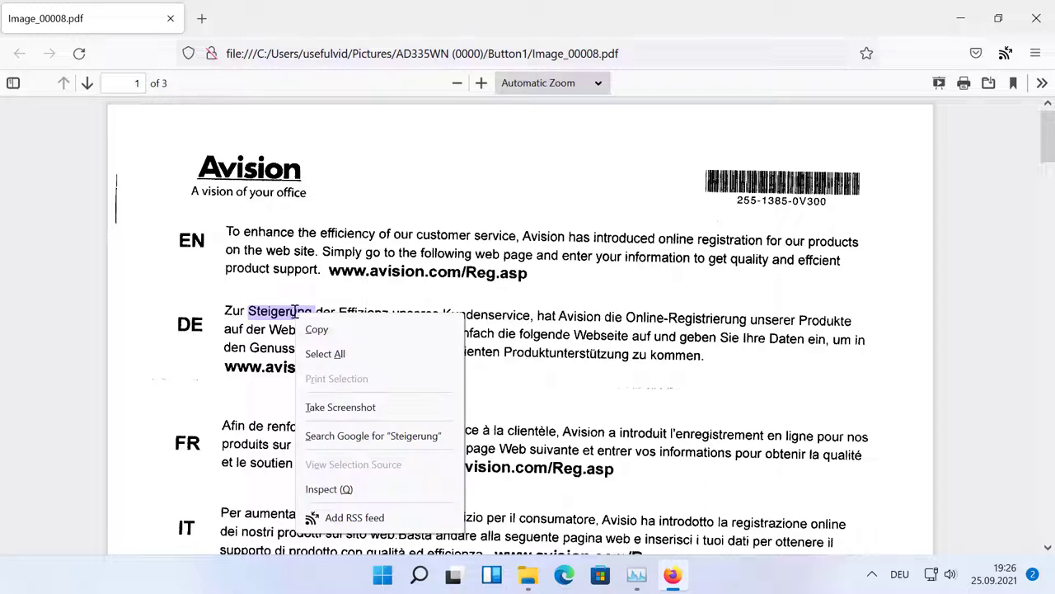
left_click(341, 329)
Step: Paste the copied word into the address field of a new browser tab to check the recognised text, and close that tab
key("ctrl+t")
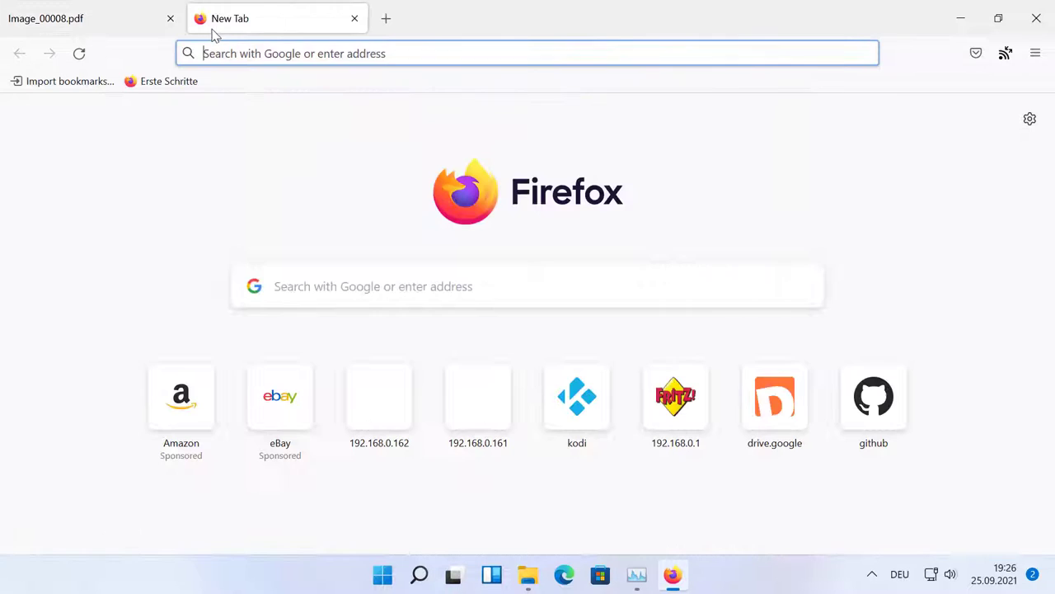
key("ctrl+v")
left_click_drag(301, 63, 165, 66)
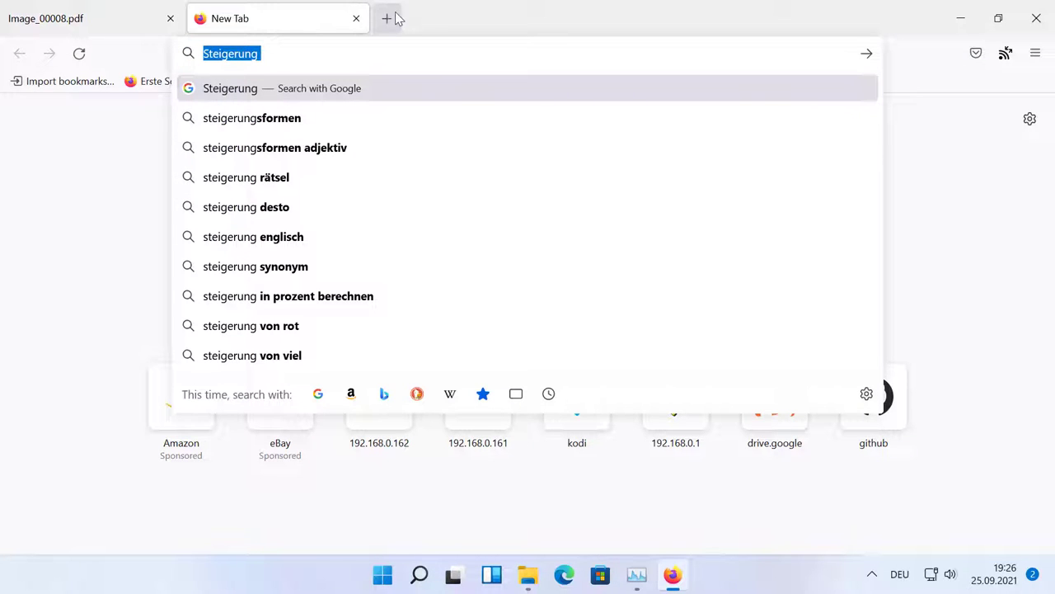
left_click(357, 18)
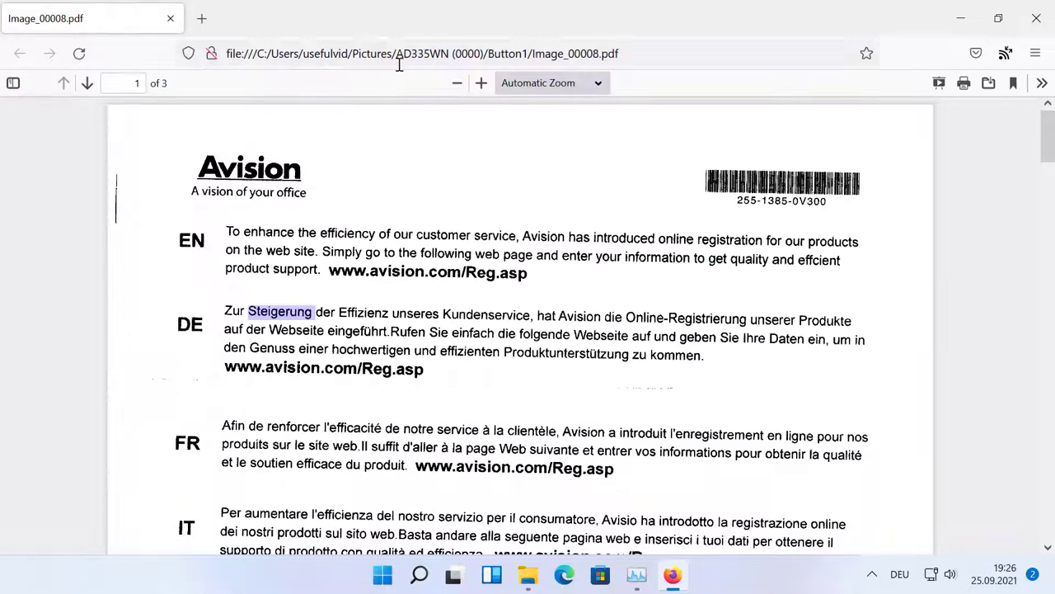
Step: Switch back to the Button1 folder and search its contents for "avision"
left_click(528, 574)
left_click(776, 116)
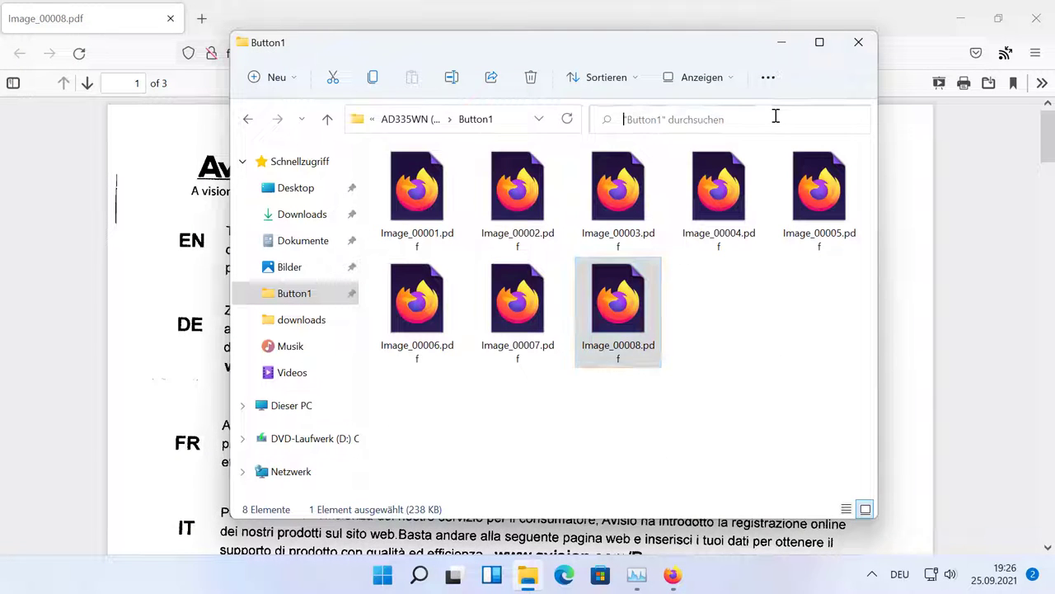
type("avision")
key("Return")
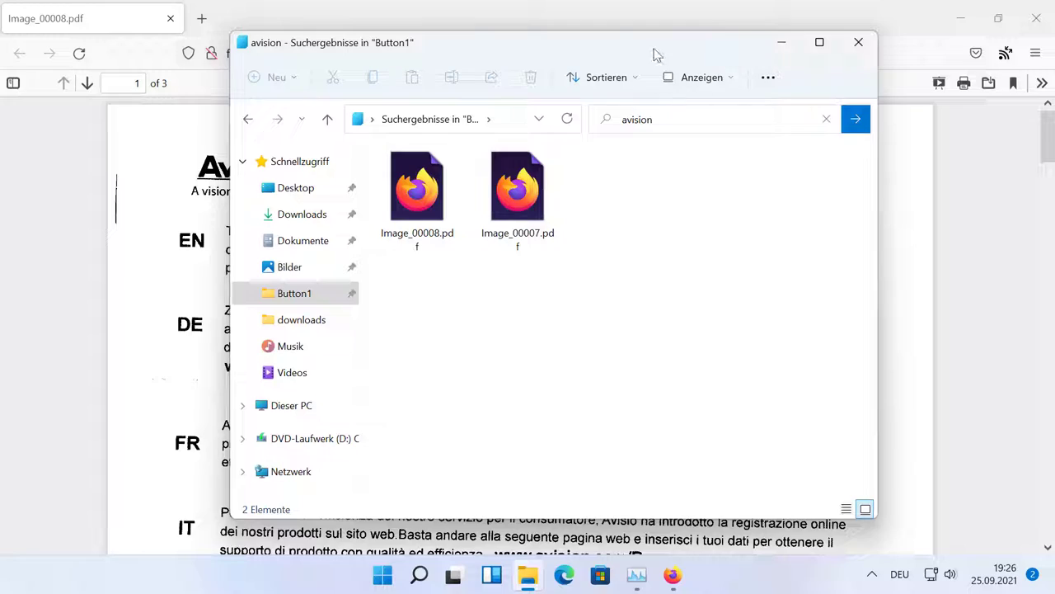
Step: Open Image_00007.pdf from the search results, look through its pages and minimise the browser
double_click(528, 202)
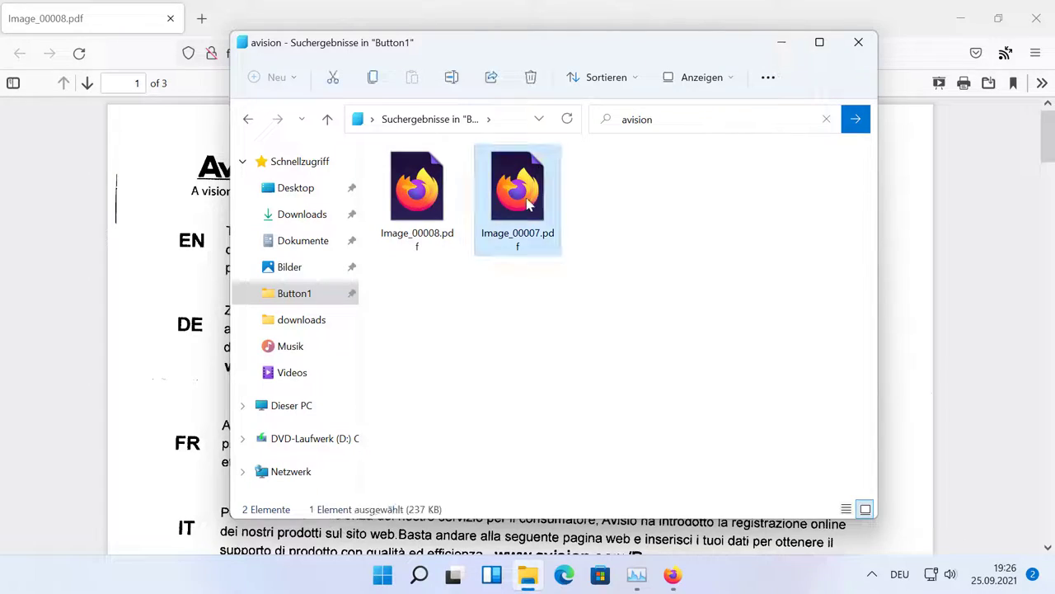
scroll(528, 202, "down", 20)
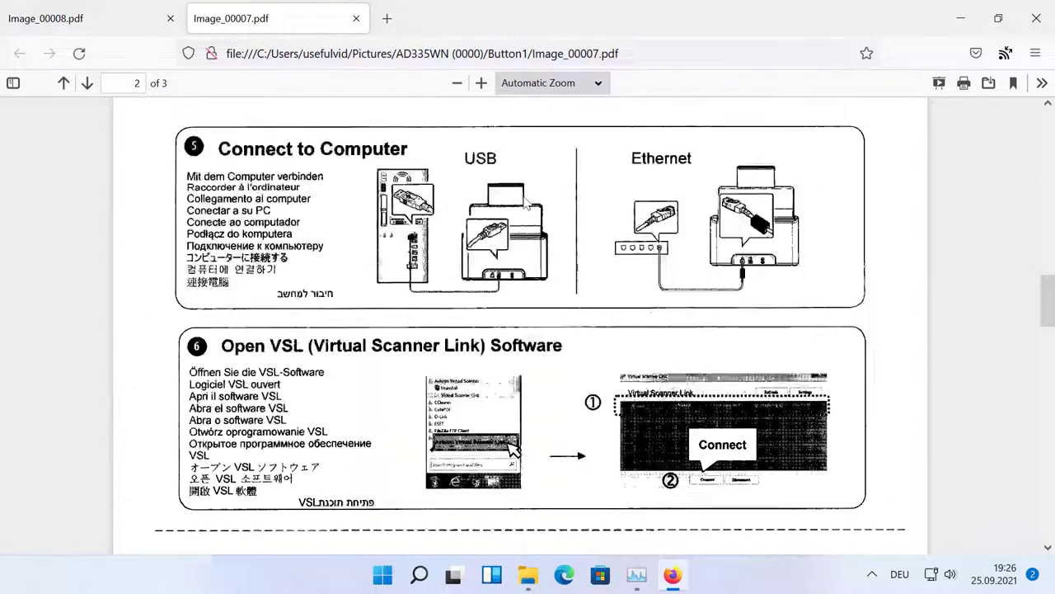
left_click(960, 30)
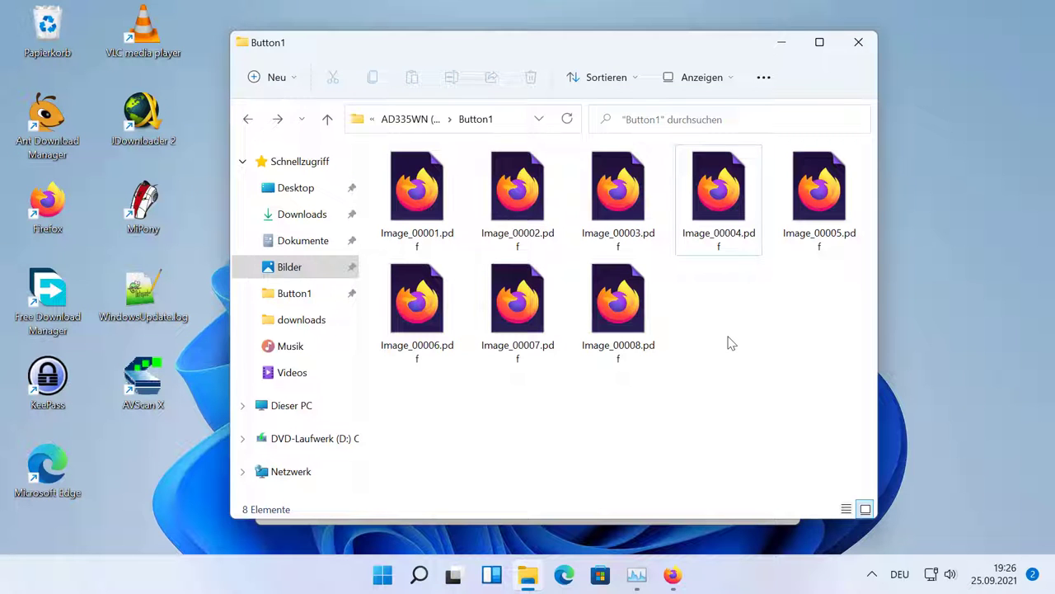
Step: Check the hidden notification area icons and select the ButtonManager.exe process in Task Manager's detailed process list
left_click(871, 574)
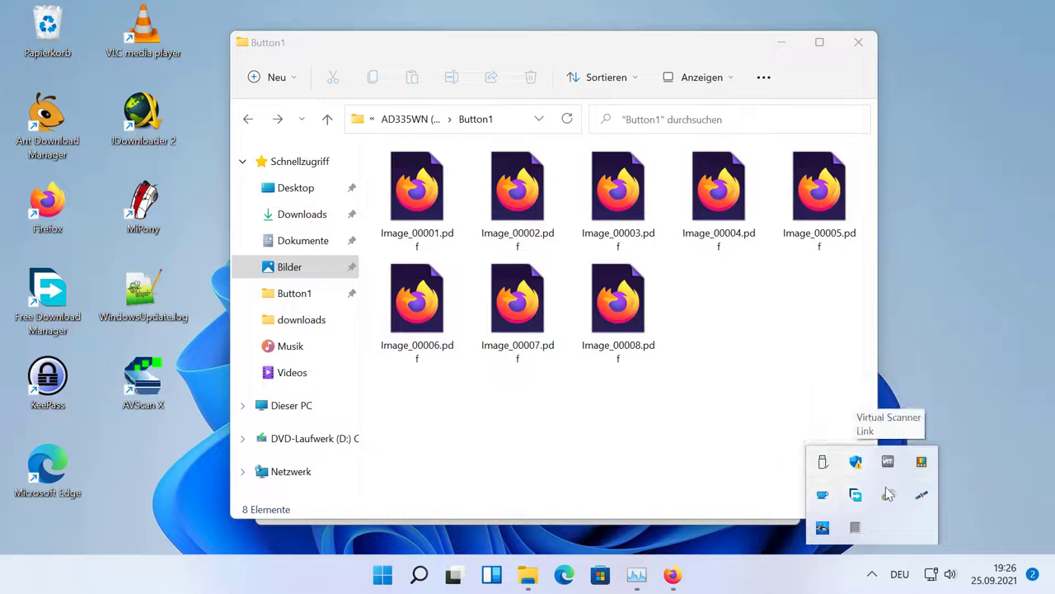
left_click(650, 577)
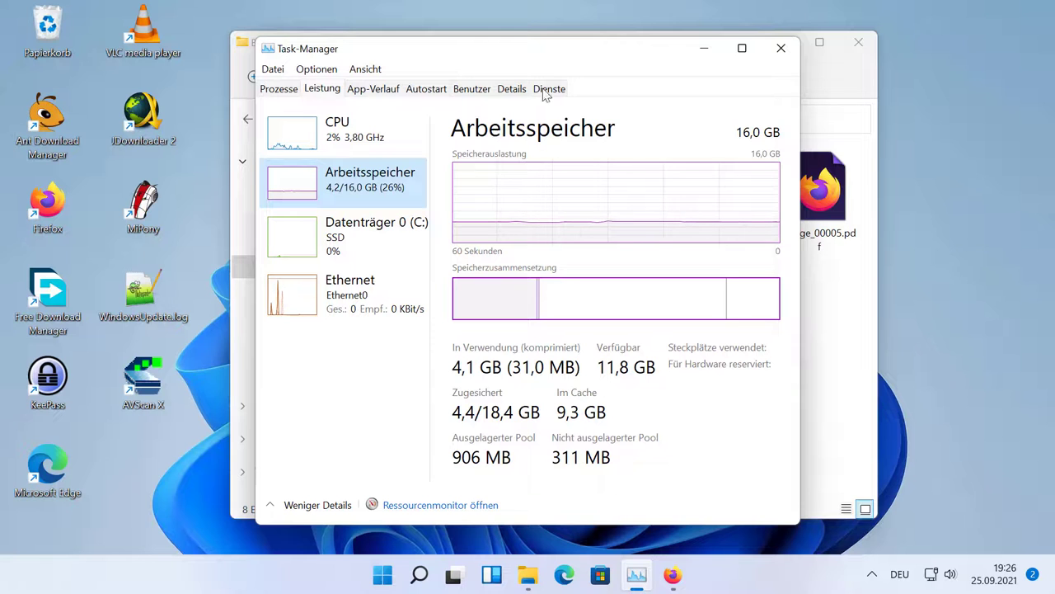
left_click(510, 88)
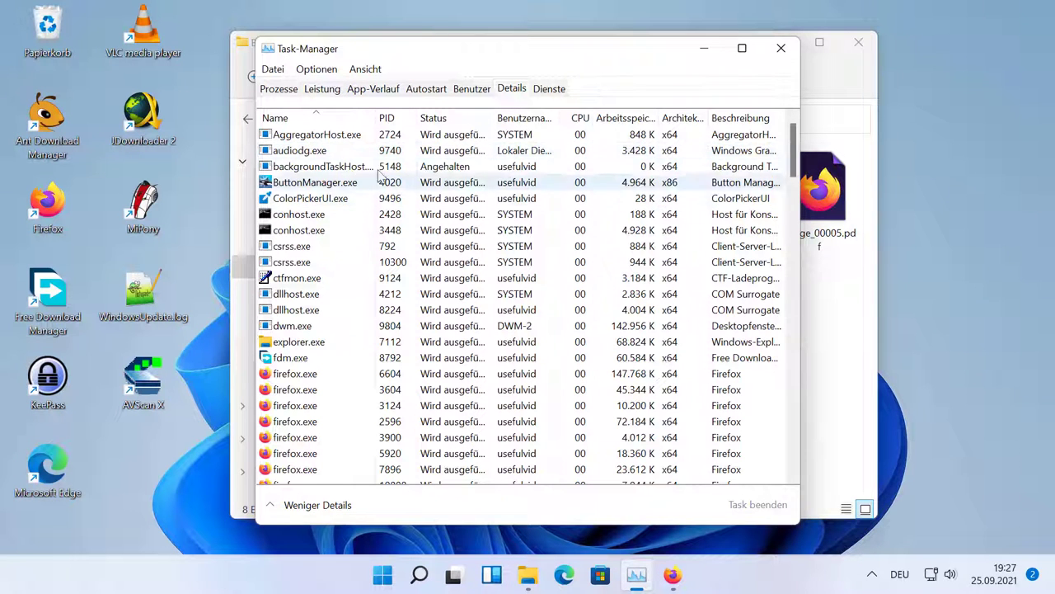
left_click(379, 169)
left_click(381, 183)
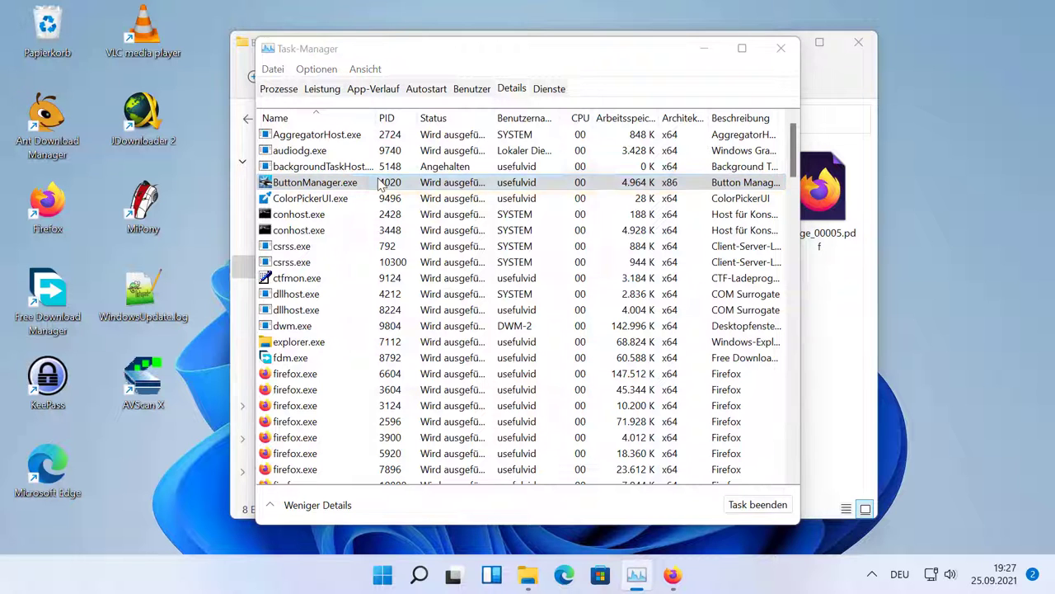
Step: End the selected ButtonManager.exe process and confirm its termination
key("Delete")
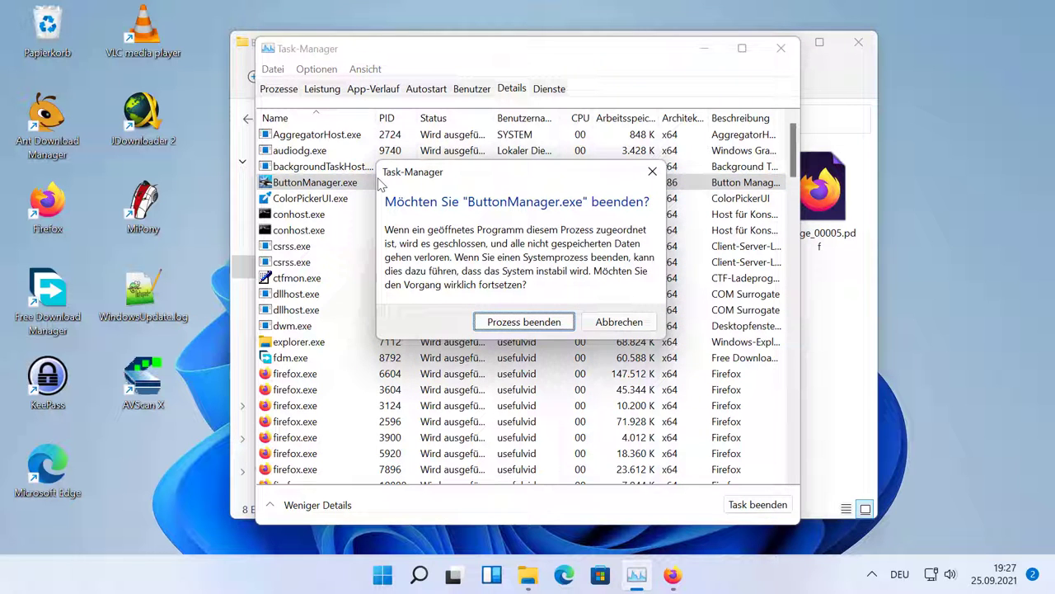
left_click(528, 323)
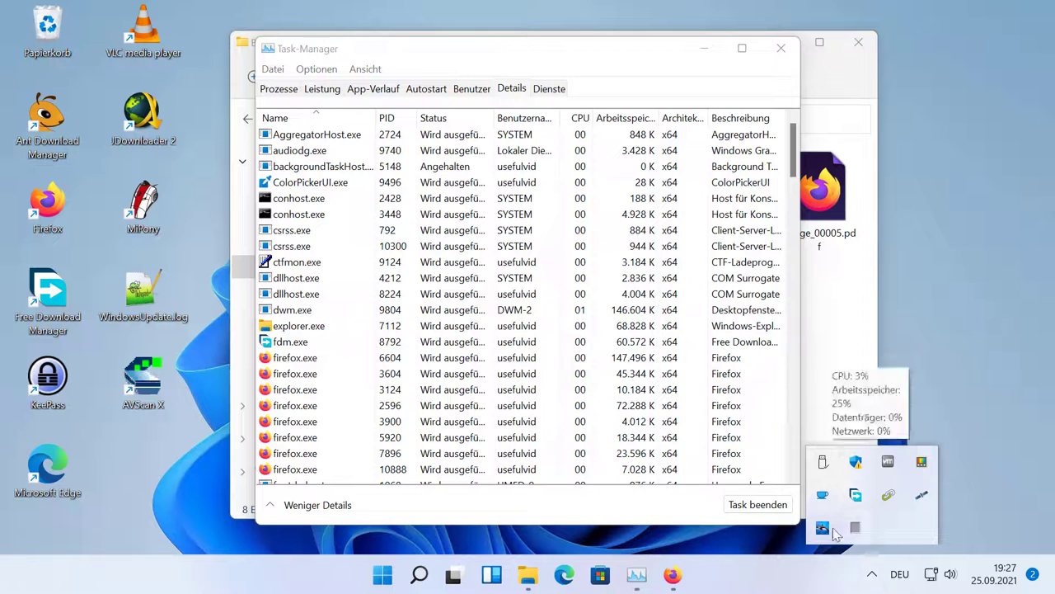
Step: Relaunch Button Manager V2 with the AD335WN scanner model and close Task Manager
left_click(382, 574)
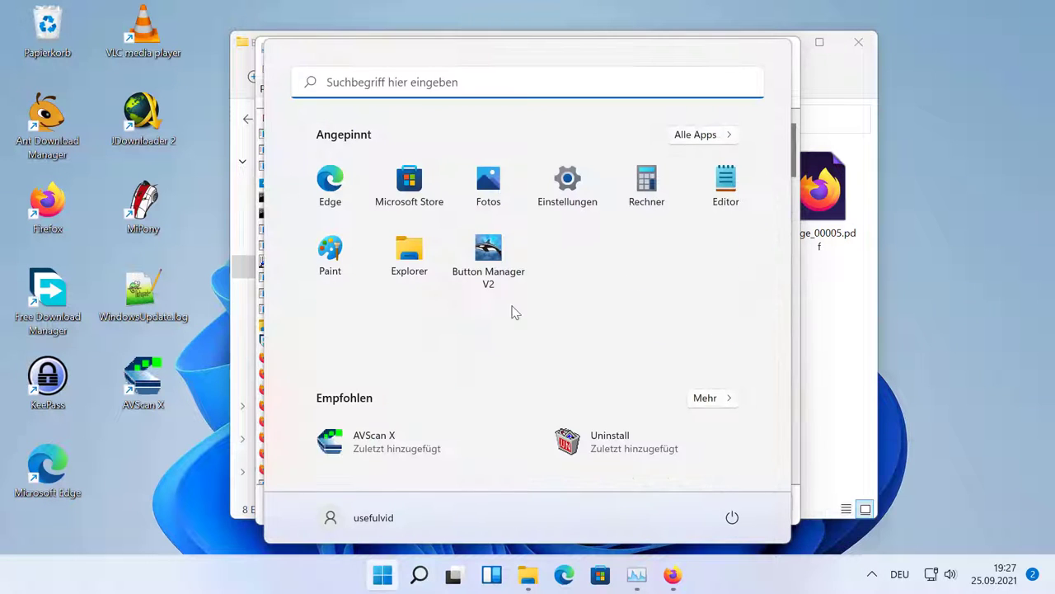
left_click(488, 383)
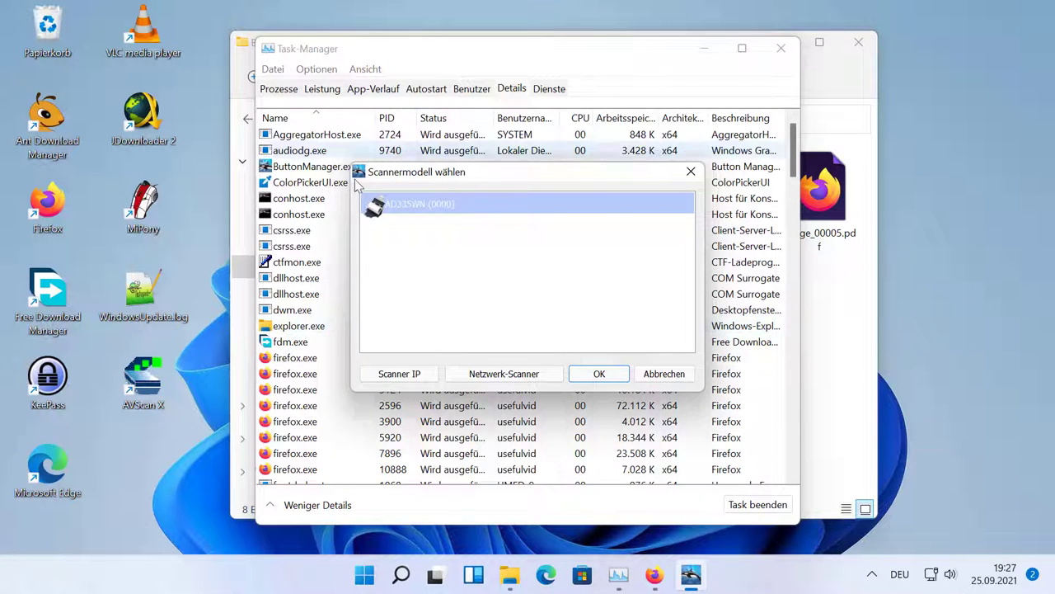
left_click(597, 376)
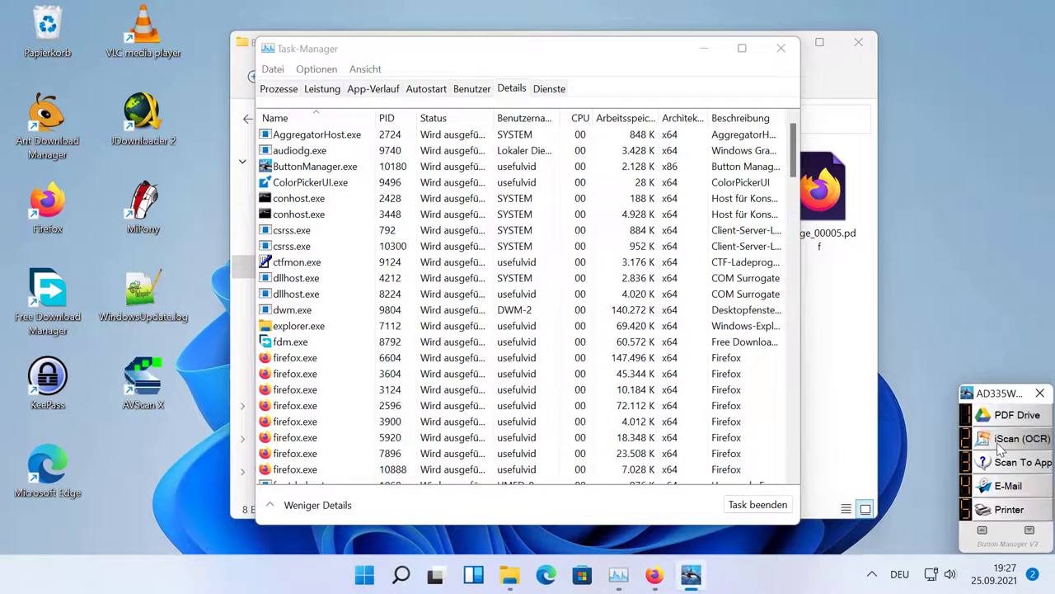
left_click(781, 47)
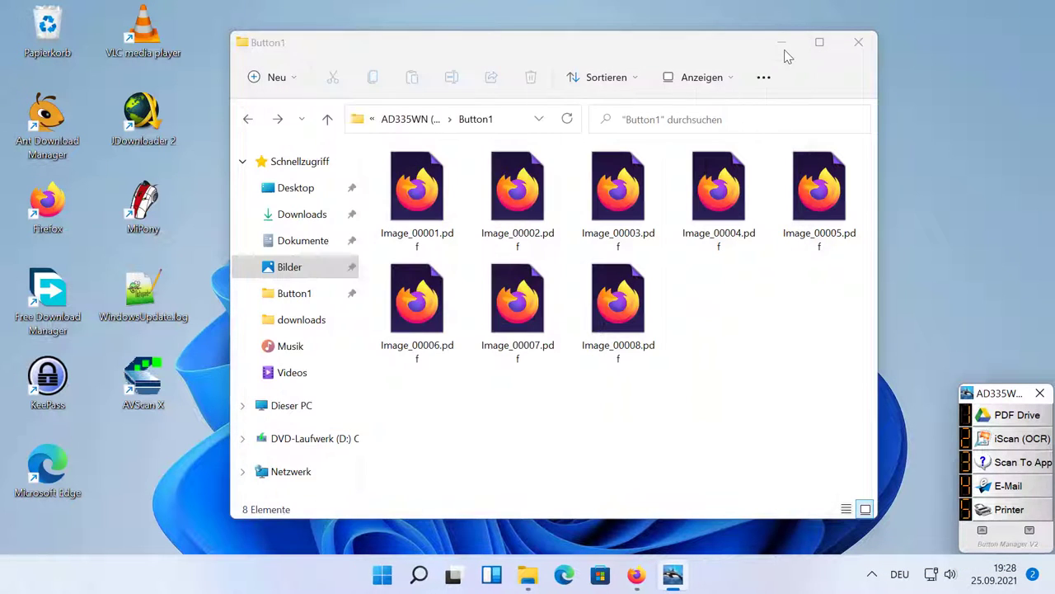